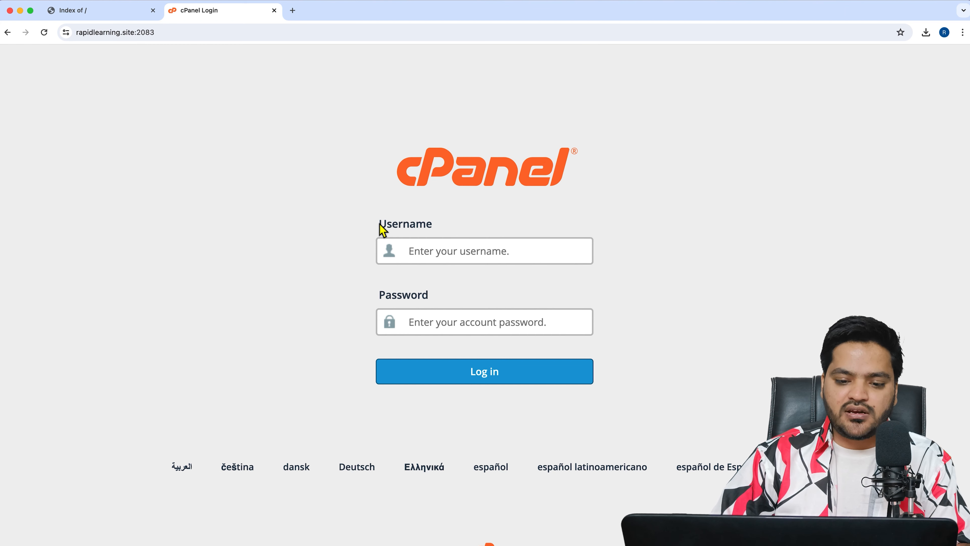
Step: Fill in the cPanel username and password fields to log in to the Tools dashboard
left_click_drag(380, 226, 409, 228)
left_click_drag(386, 301, 431, 301)
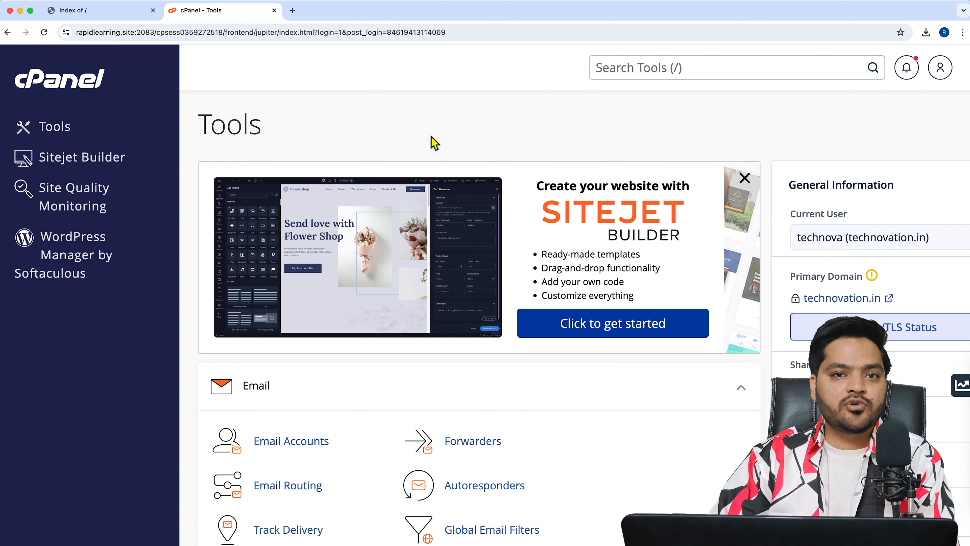
Step: In a new tab, search Google for 'wordpress download'
left_click(293, 11)
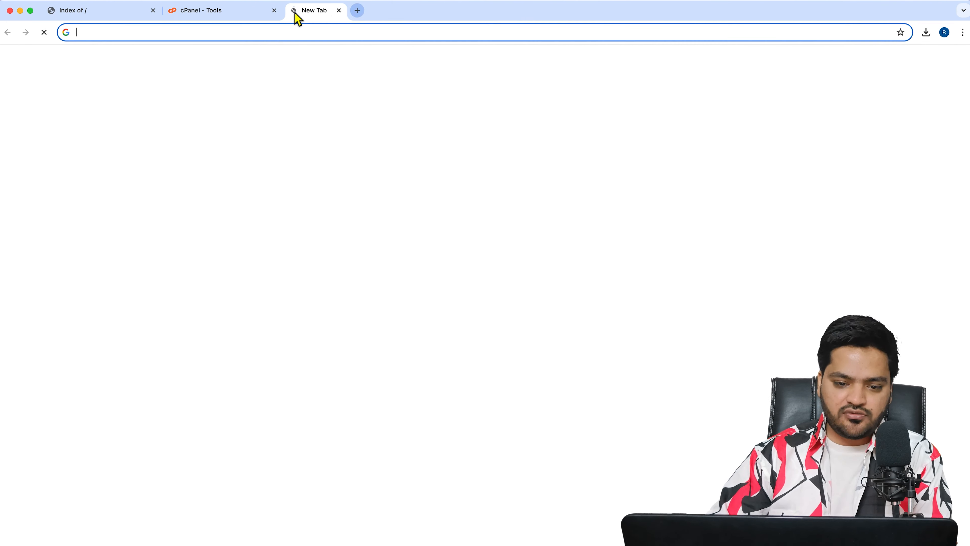
type("goo")
key("Return")
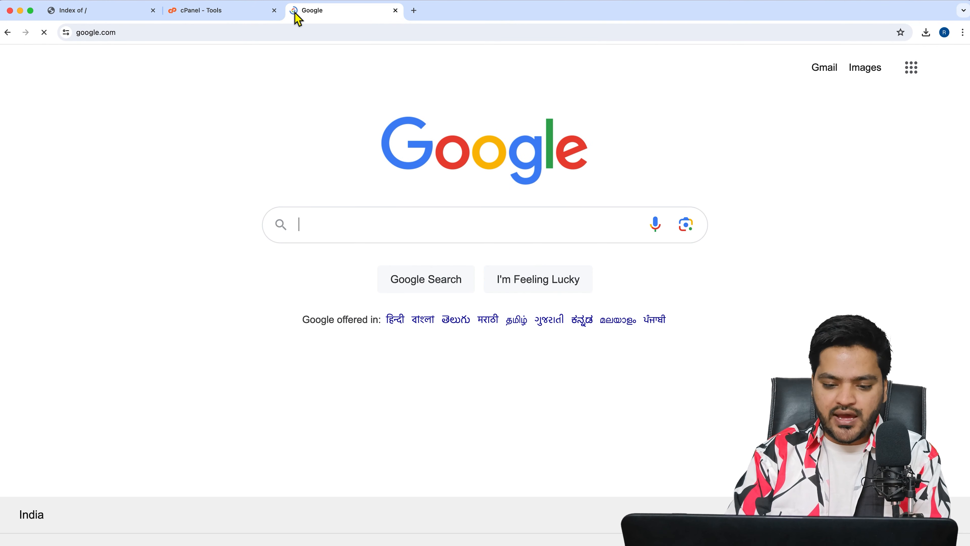
type("wordpre")
key("Down")
key("Return")
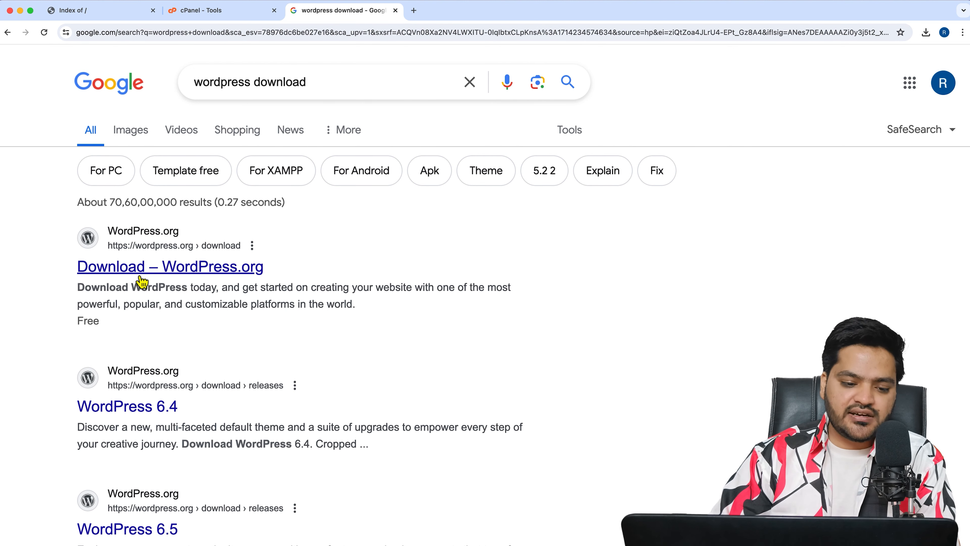
Step: Download the WordPress 6.5.2 zip from the wordpress.org download page
left_click(228, 278)
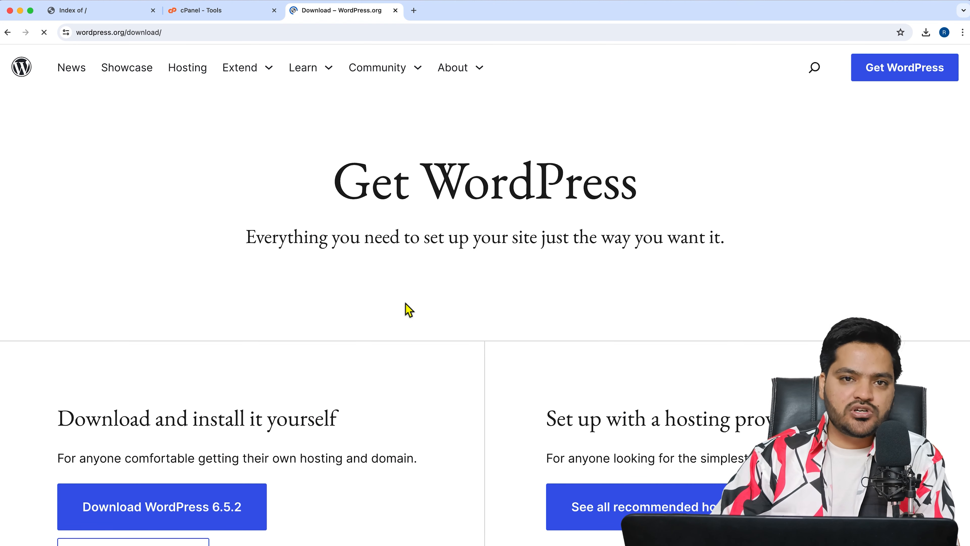
scroll(331, 311, "down", 3)
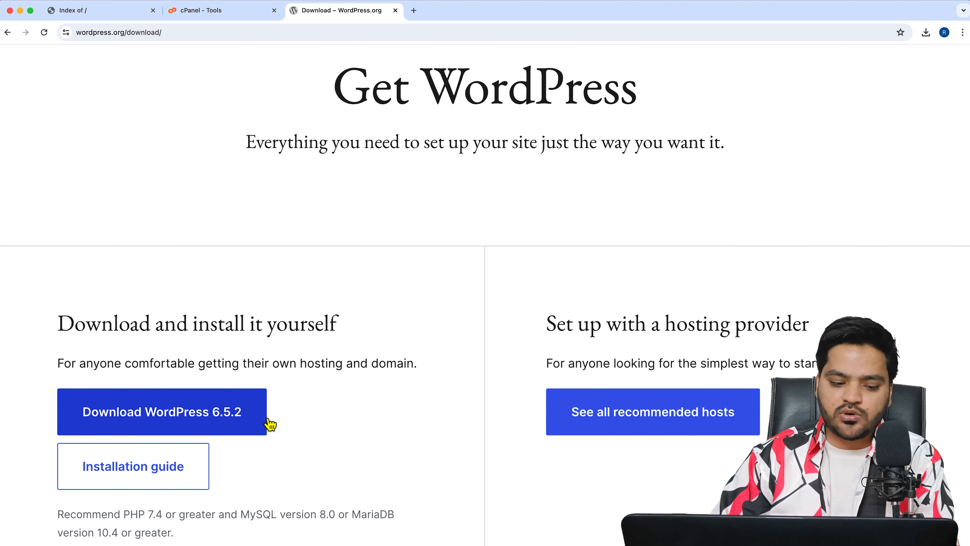
left_click(223, 424)
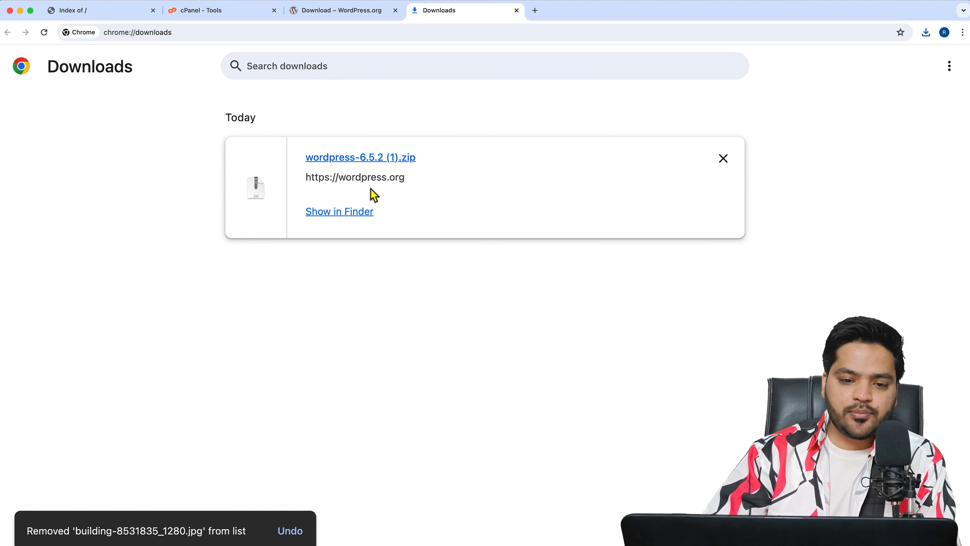
Step: Open File Manager from the cPanel Tools page and show public_html, containing only cgi-bin
left_click(216, 14)
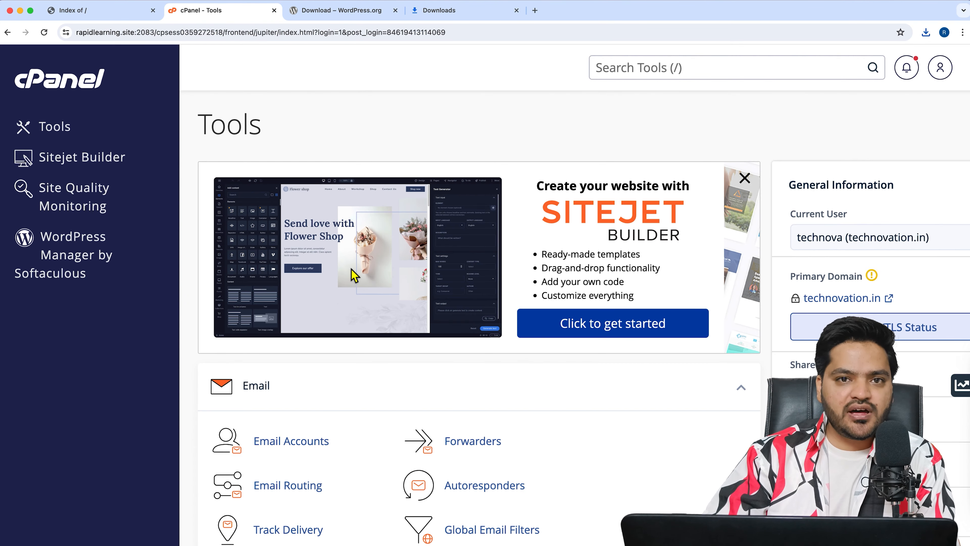
scroll(354, 275, "down", 8)
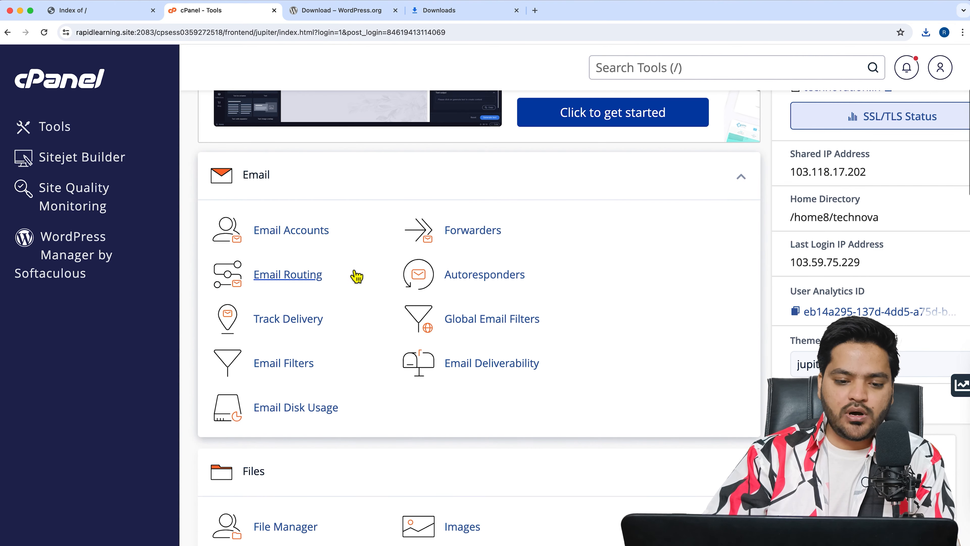
scroll(356, 276, "down", 2)
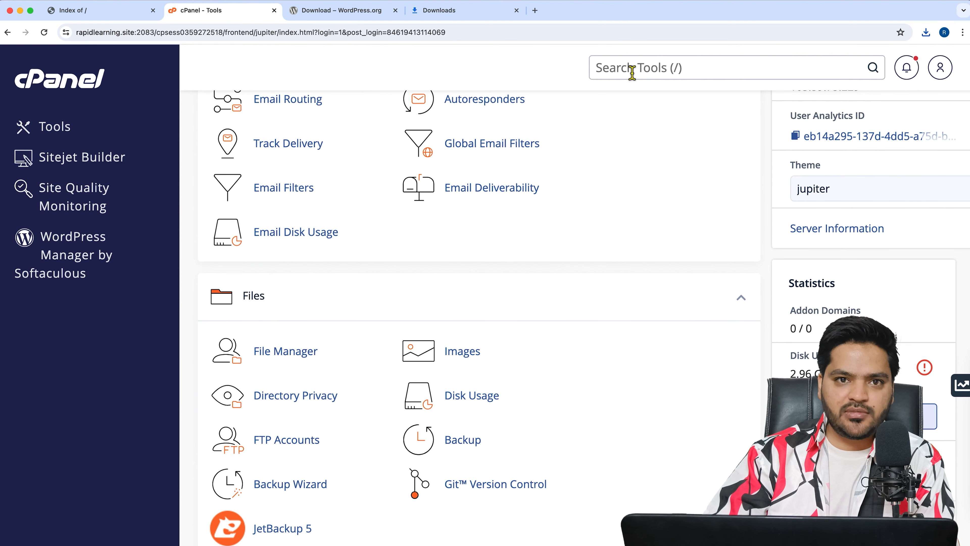
left_click(287, 351)
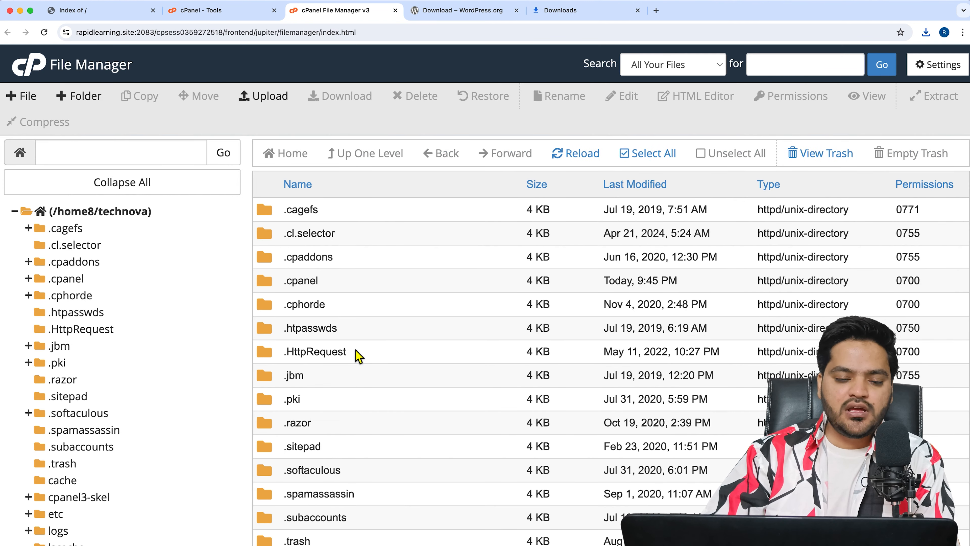
scroll(183, 357, "down", 5)
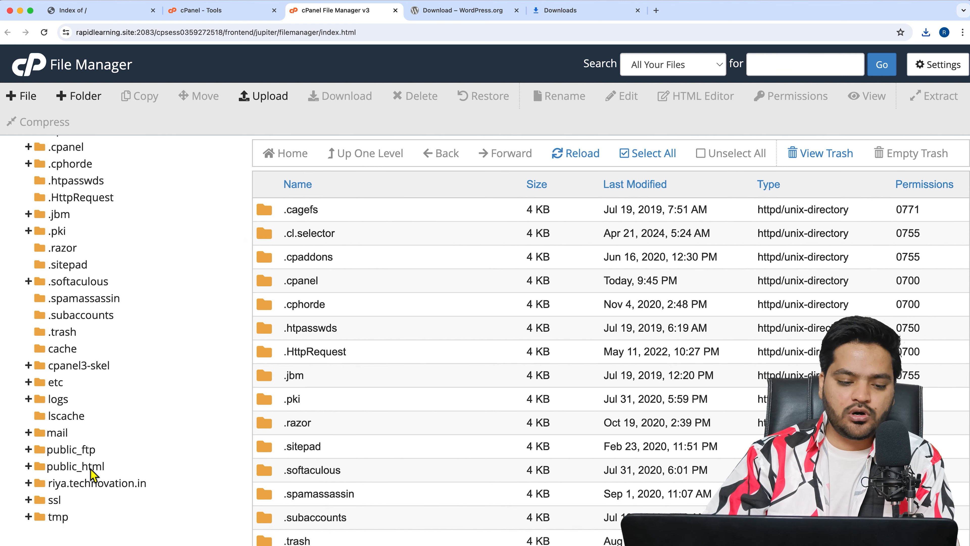
left_click(92, 468)
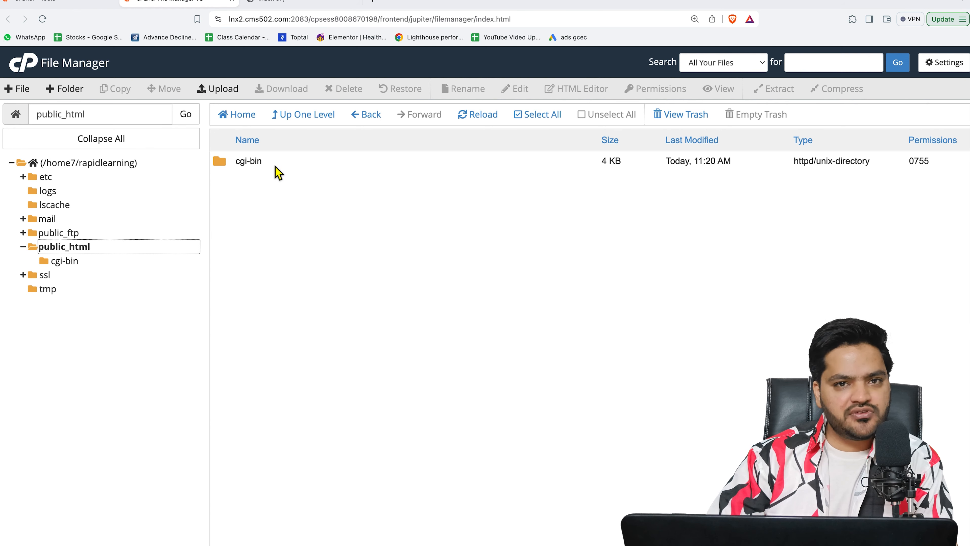
Step: Upload wordpress-6.5.2 (1).zip into public_html and select it in the file listing
left_click(433, 239)
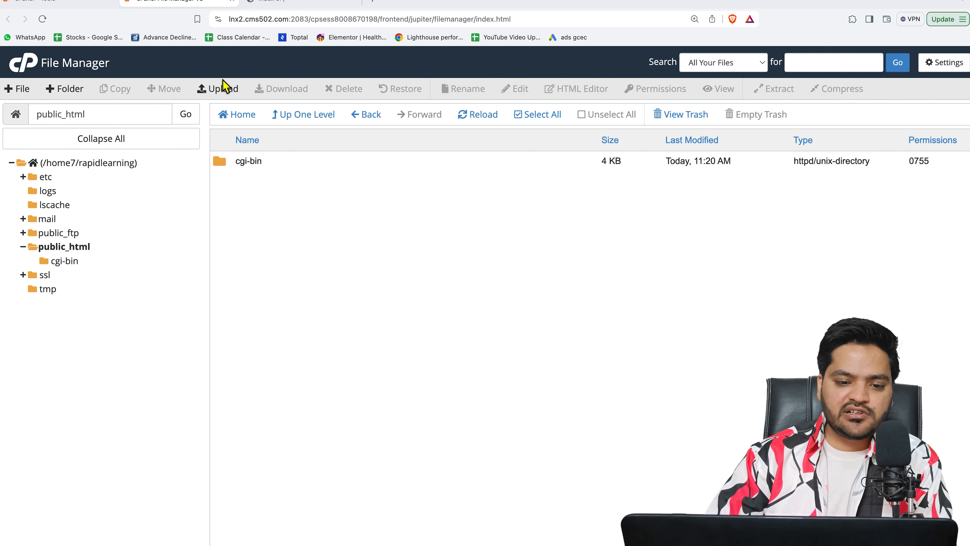
left_click(231, 96)
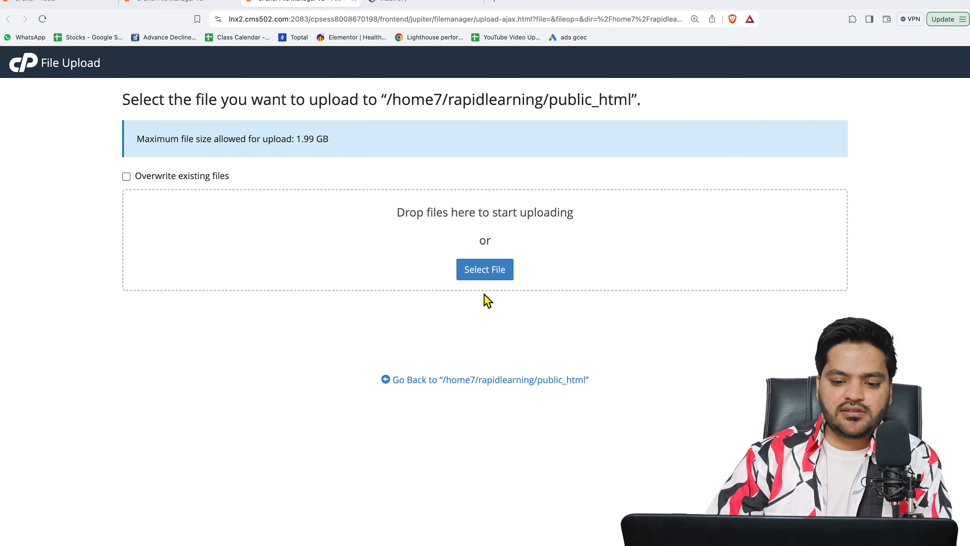
left_click(485, 269)
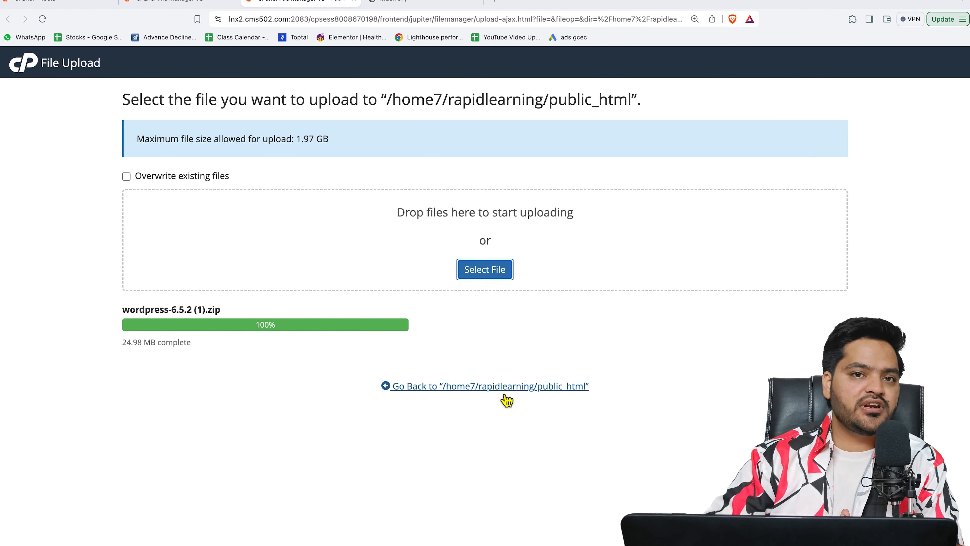
left_click(488, 393)
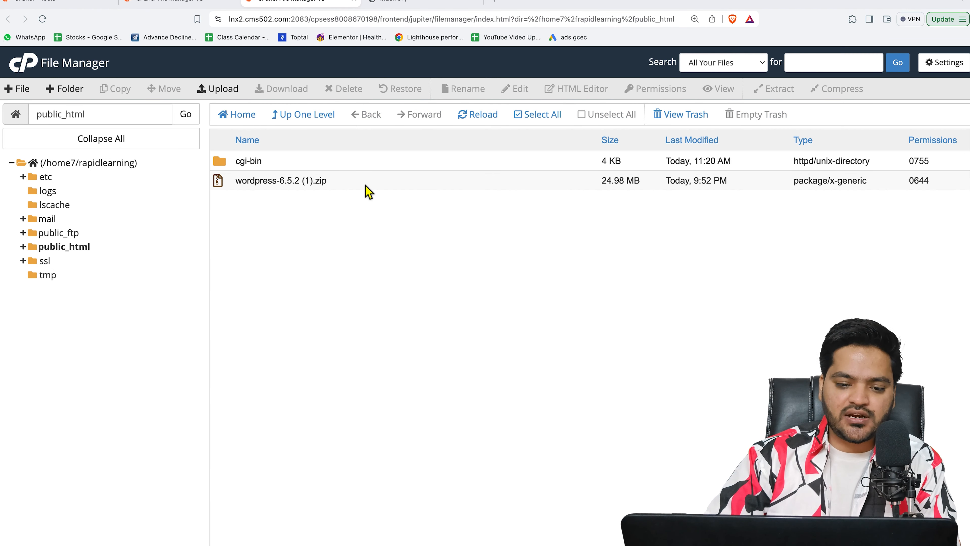
left_click(365, 185)
Step: Extract the WordPress zip into public_html, then reload the rapidlearning.site Index of / page
right_click(365, 185)
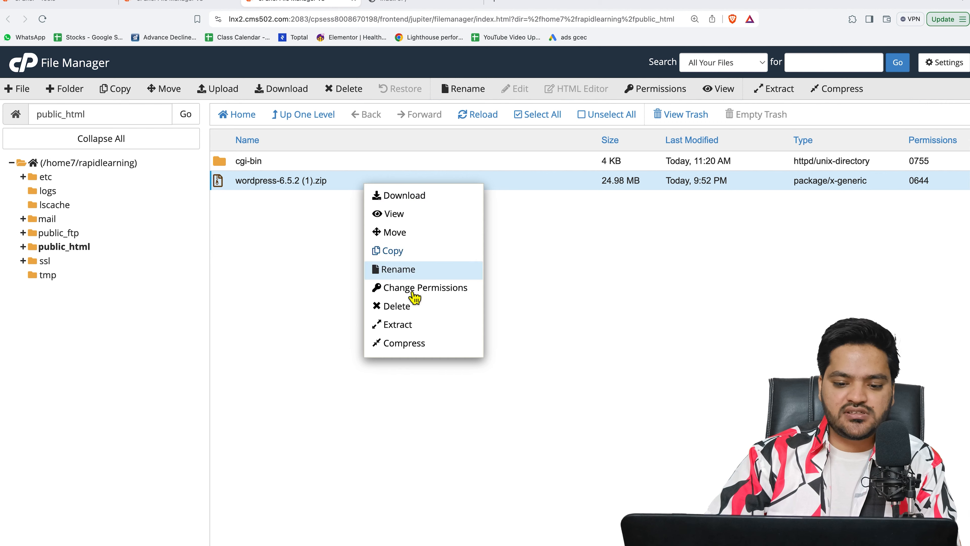
left_click(411, 325)
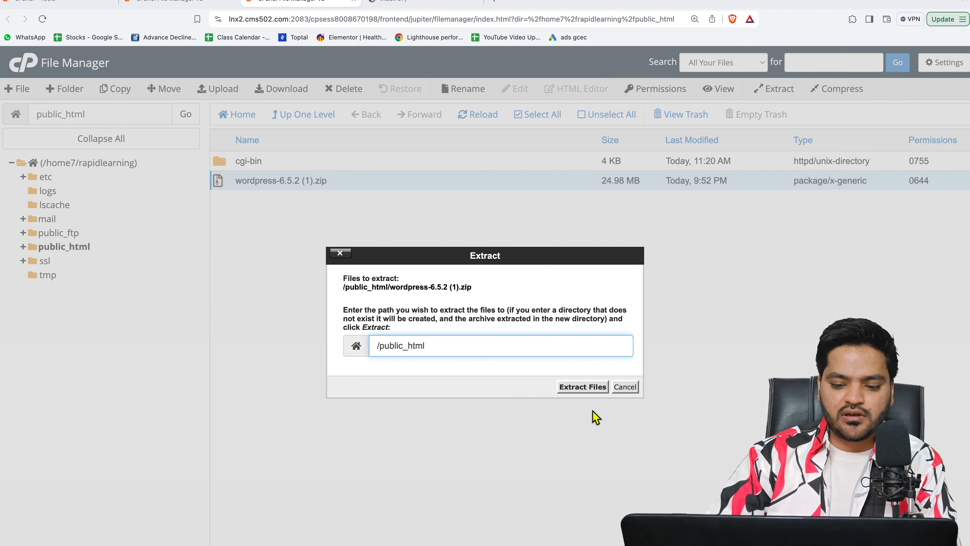
left_click(583, 390)
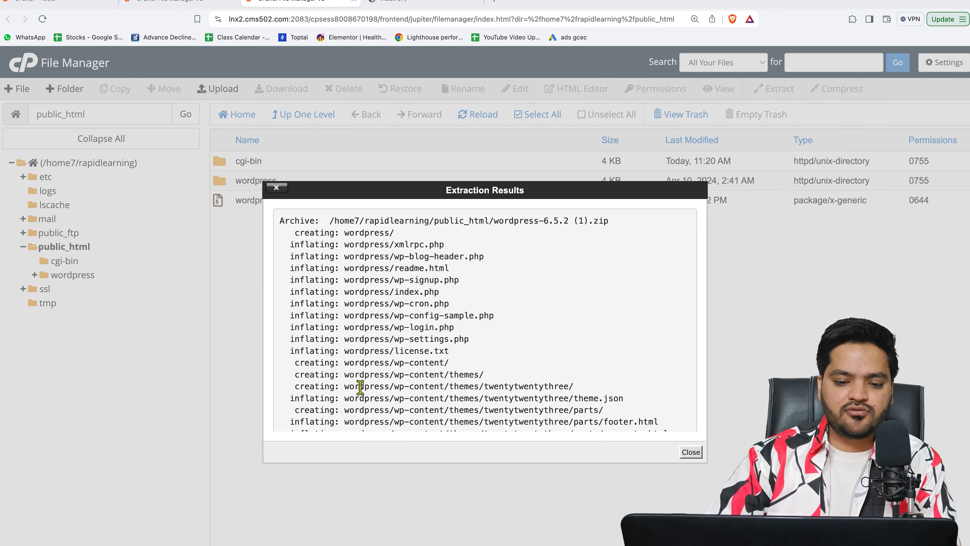
left_click(692, 453)
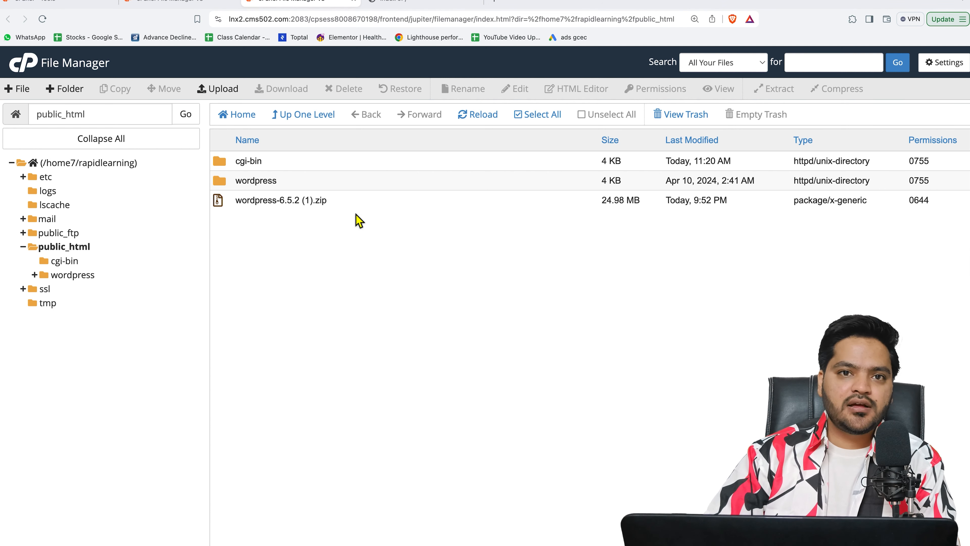
left_click(420, 2)
left_click(306, 21)
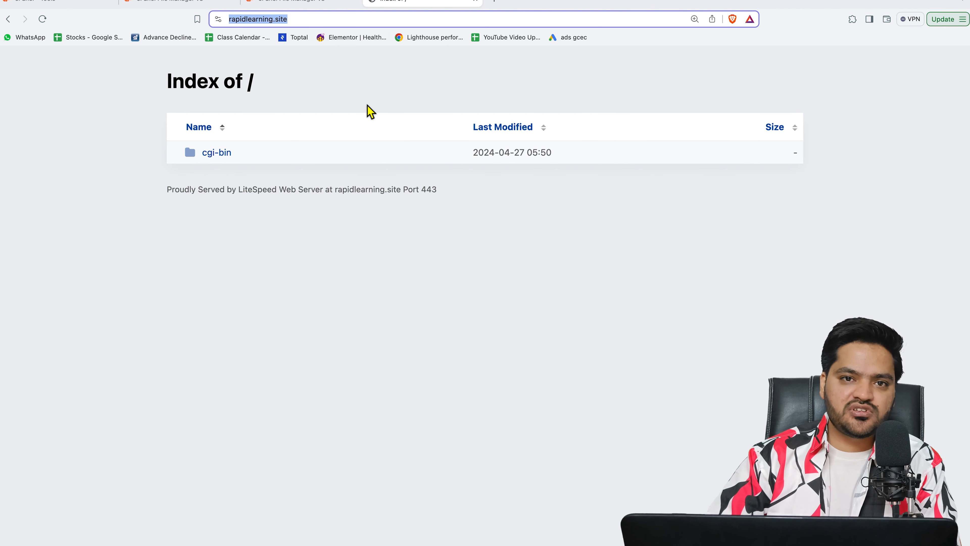
Step: Open the extracted wordpress folder and select all its files and folders
left_click(331, 4)
double_click(343, 186)
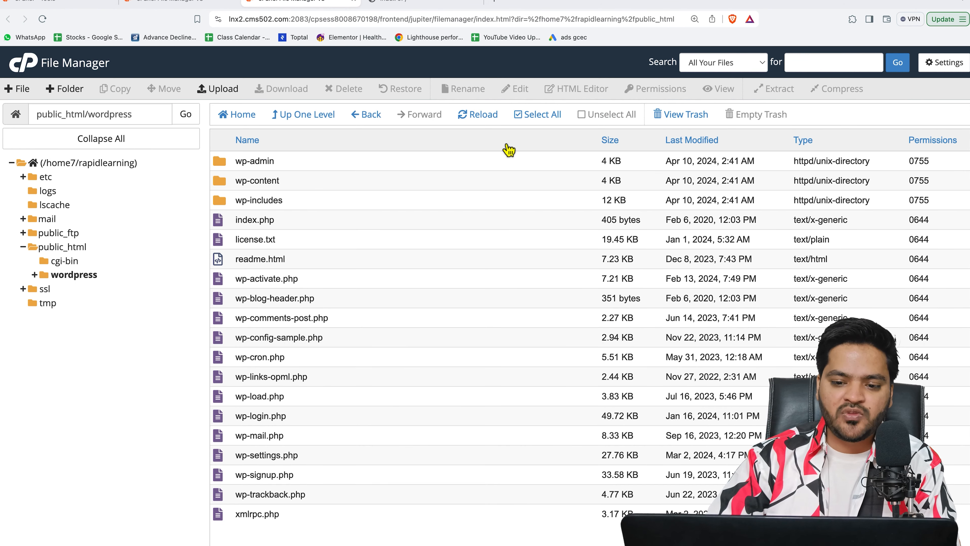
left_click(536, 121)
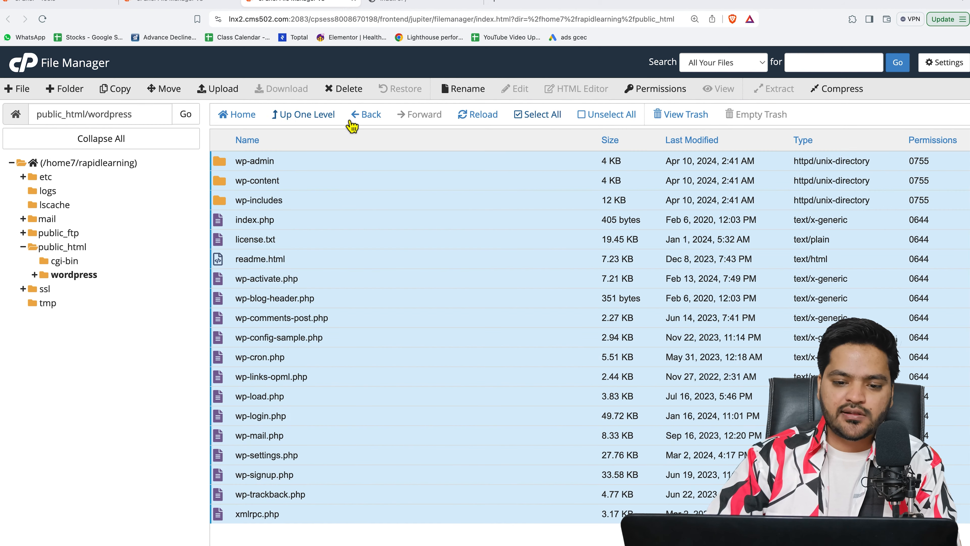
Step: Move the WordPress files up into public_html and close the duplicate File Manager tab
left_click(164, 89)
key("BackSpace")
key("BackSpace")
key("BackSpace")
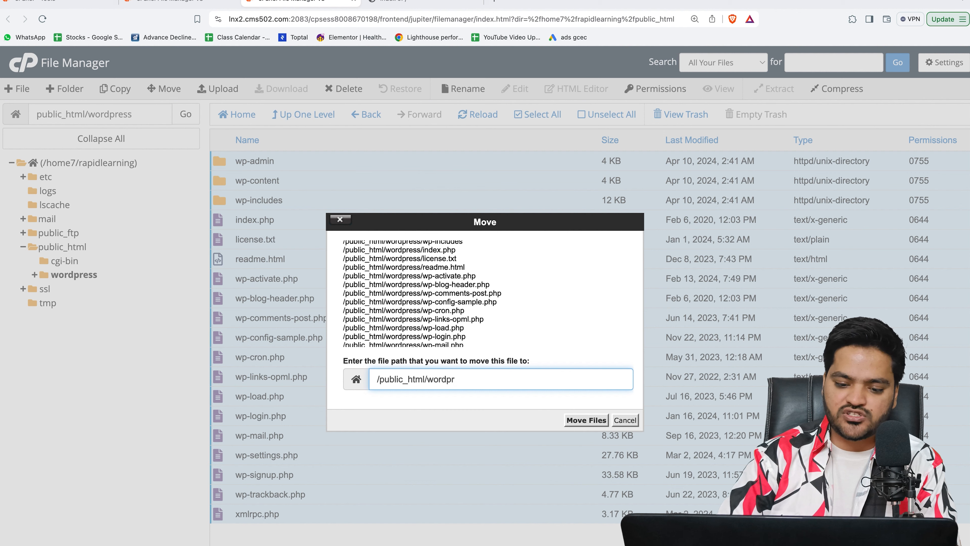
key("BackSpace")
key("BackSpace")
key("BackSpace")
key("BackSpace")
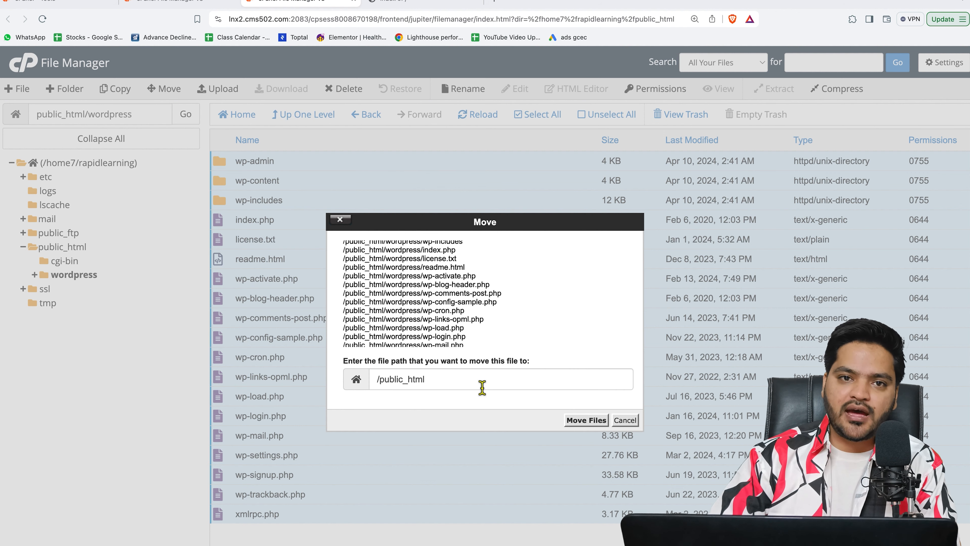
left_click(600, 425)
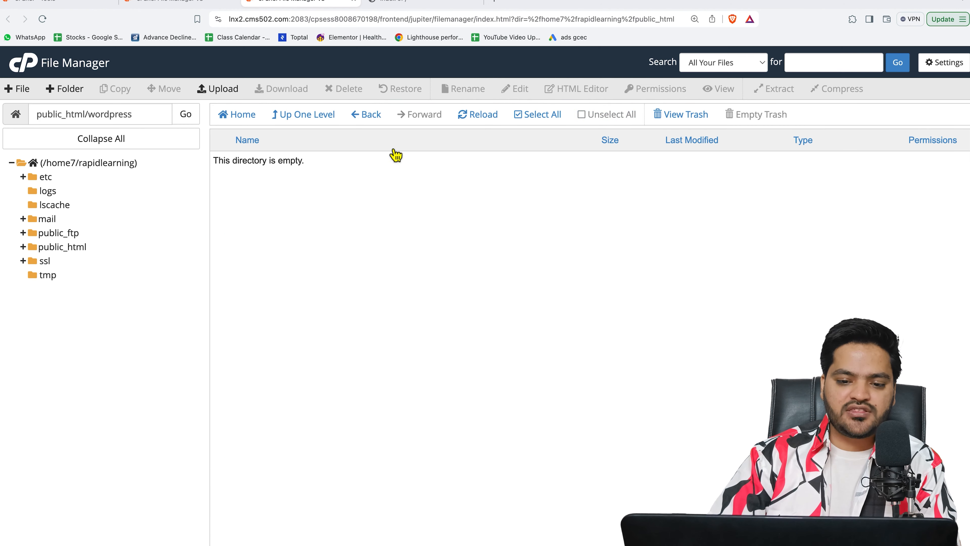
left_click(364, 115)
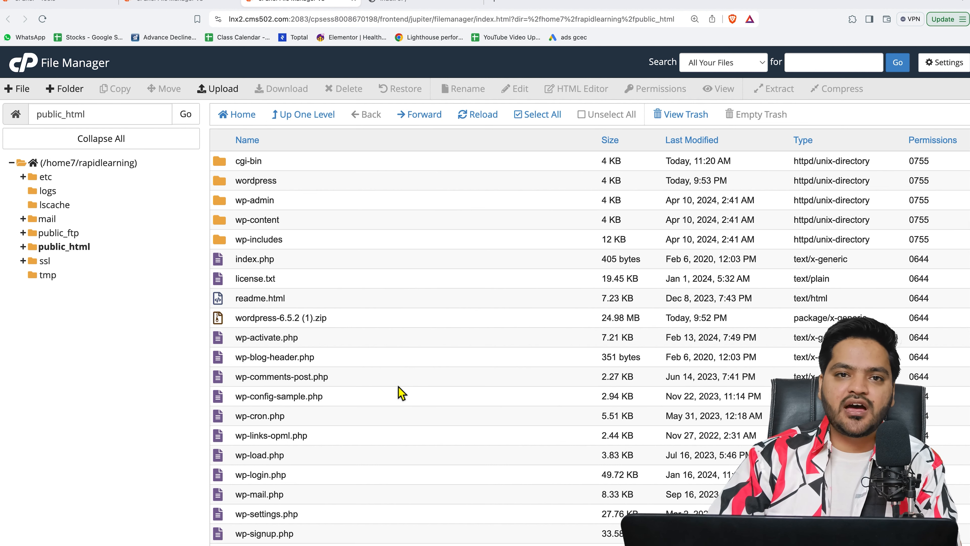
key("super+w")
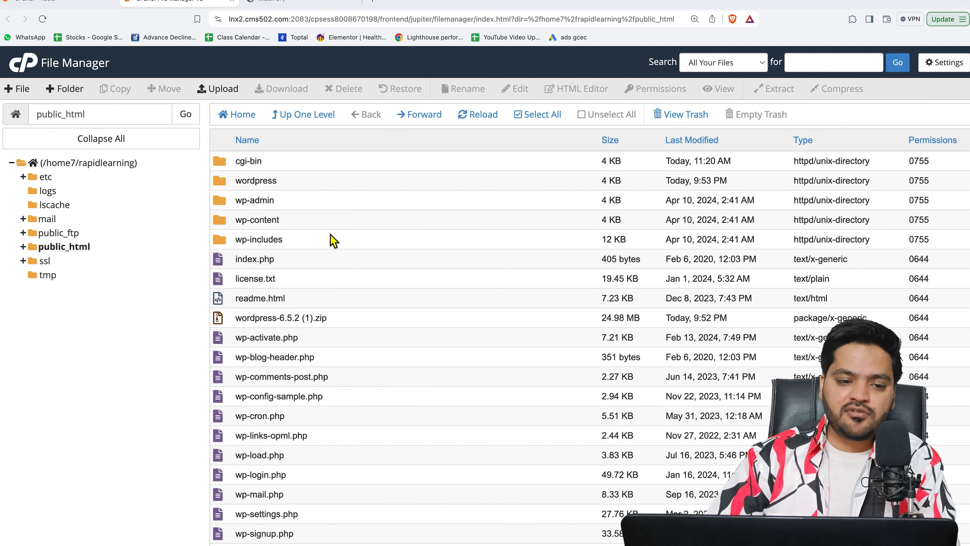
Step: From the cPanel Tools page, open MySQL® Databases in the Databases section
left_click(58, 2)
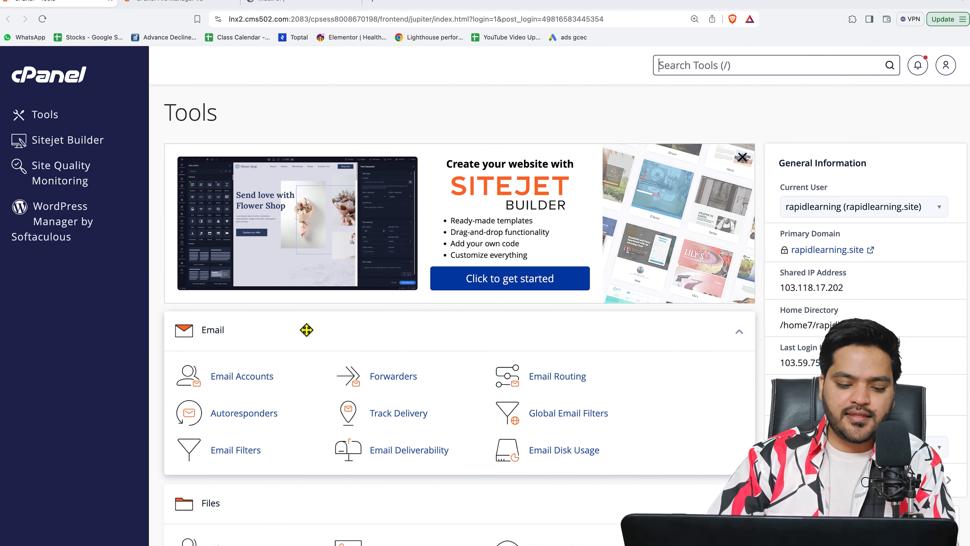
scroll(306, 329, "down", 10)
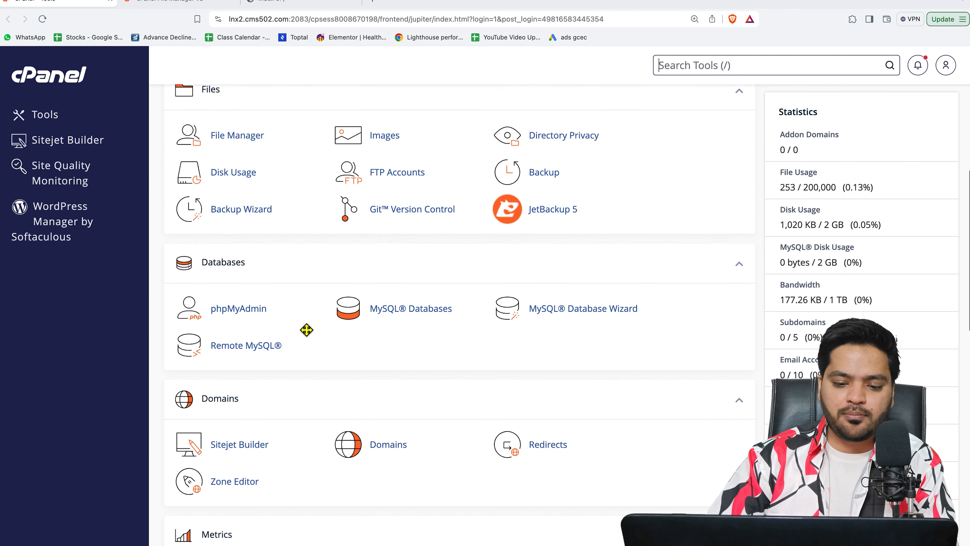
left_click(422, 320)
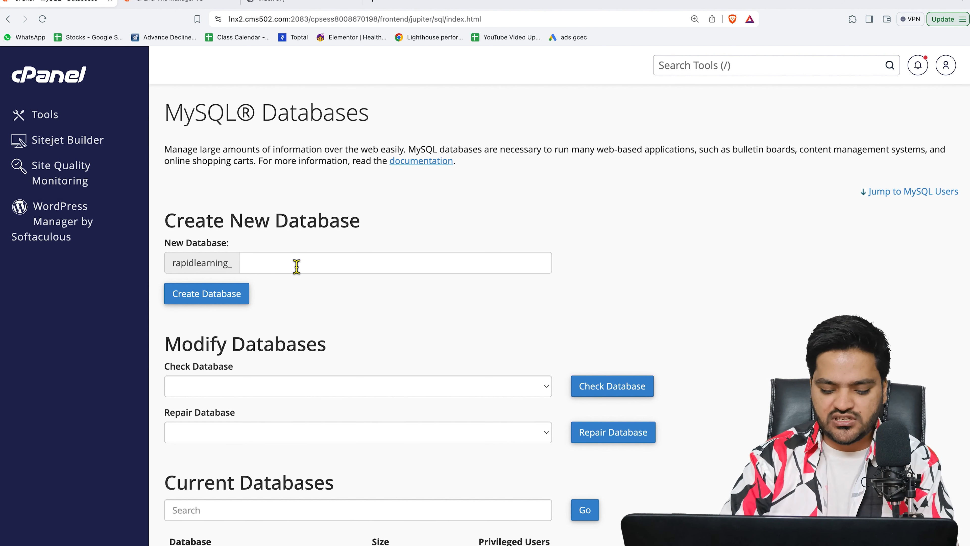
Step: Create the database rapidlearning_fgdvsbuygbedyeigdhcuei and return to the MySQL Databases page
left_click(296, 265)
left_click(297, 264)
type("fgdvsbuygbed chjgyueh")
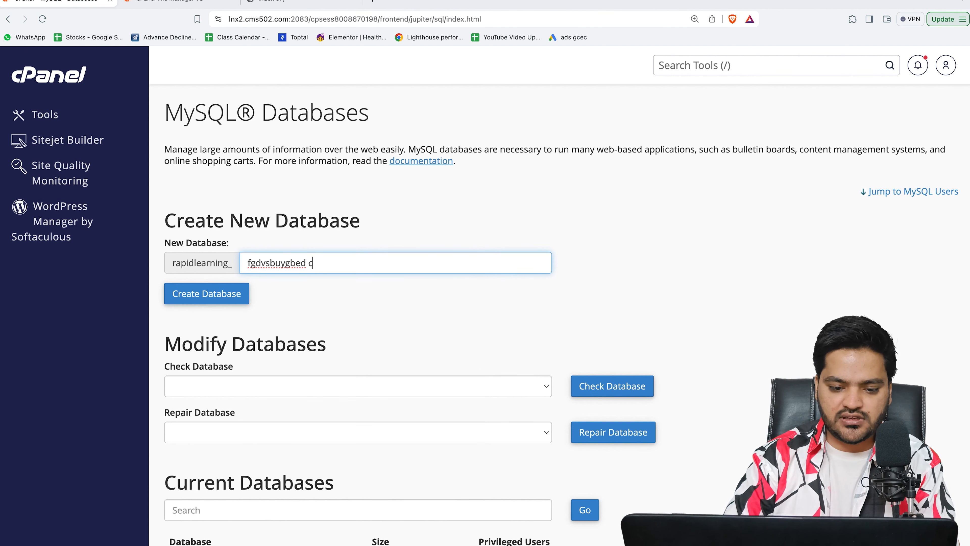
key("BackSpace")
key("BackSpace")
key("BackSpace")
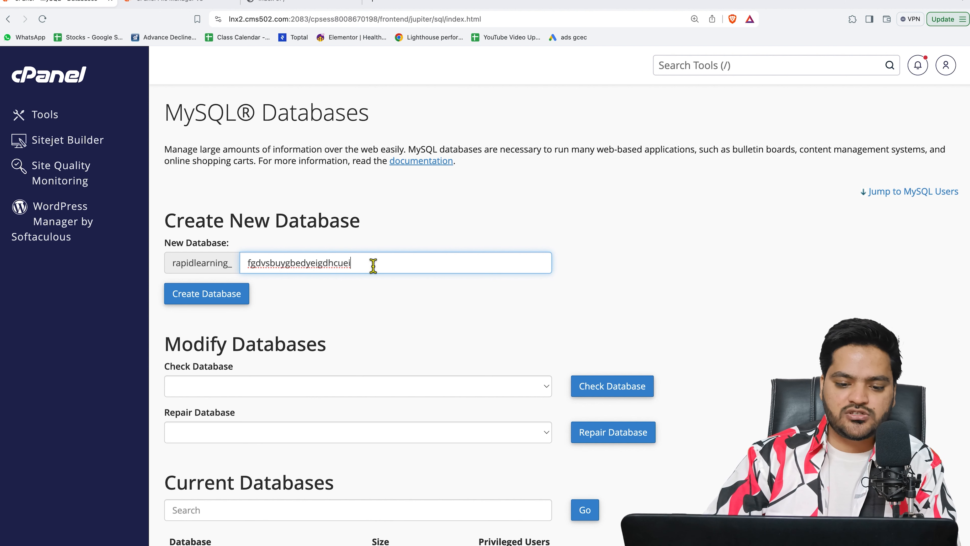
left_click(213, 299)
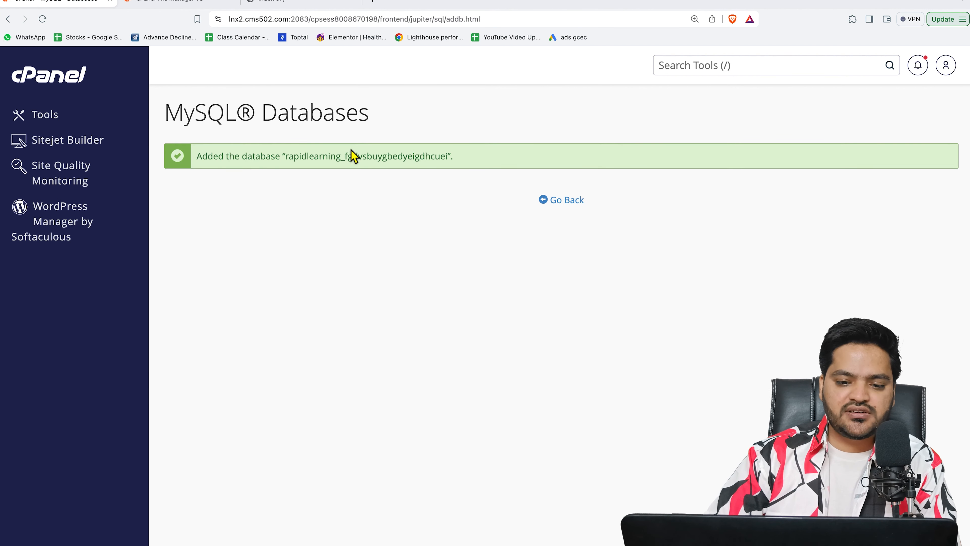
left_click(567, 202)
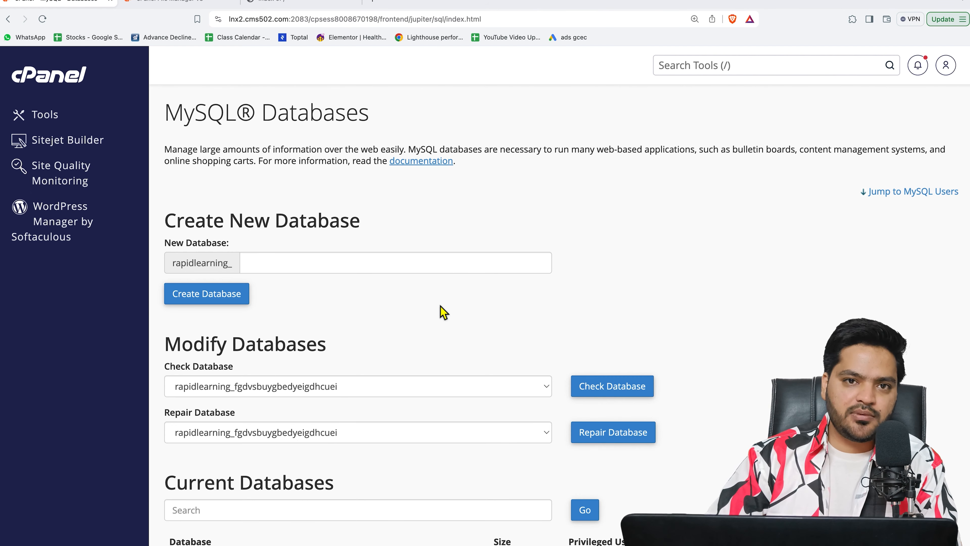
Step: Add MySQL user rapidlearning_dedzdfzdcx3eded with a strong password entered twice
scroll(441, 306, "down", 10)
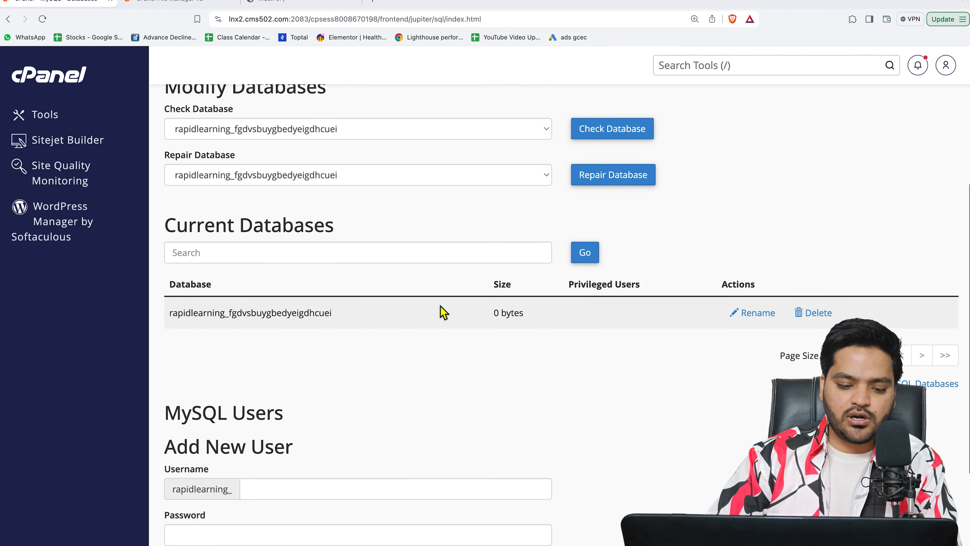
scroll(440, 305, "down", 3)
left_click(305, 286)
type("dedzdfzdcx3eded")
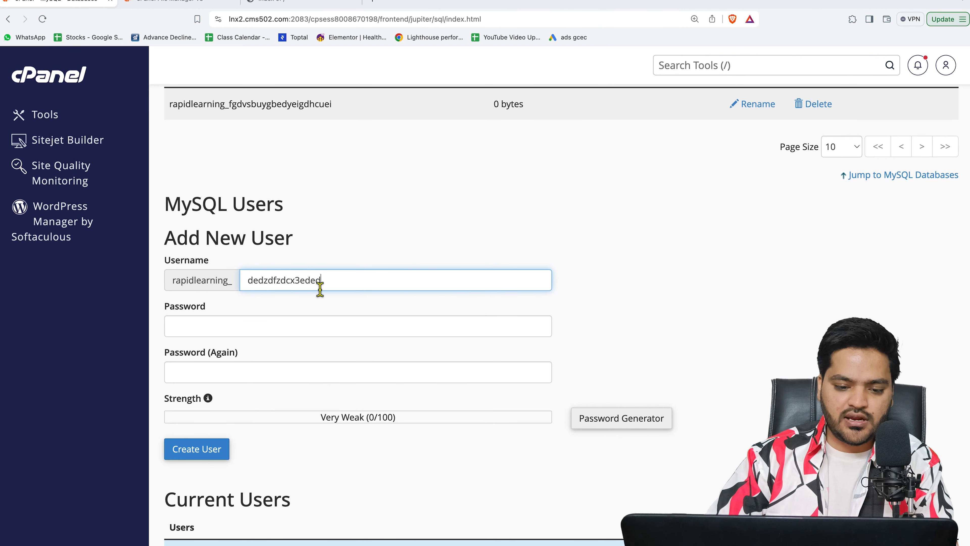
left_click(261, 329)
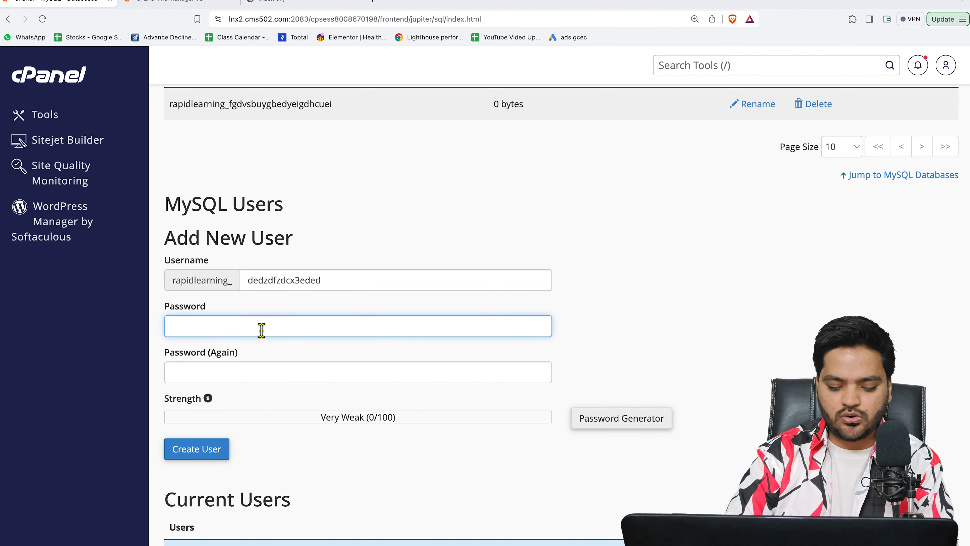
type("••••••")
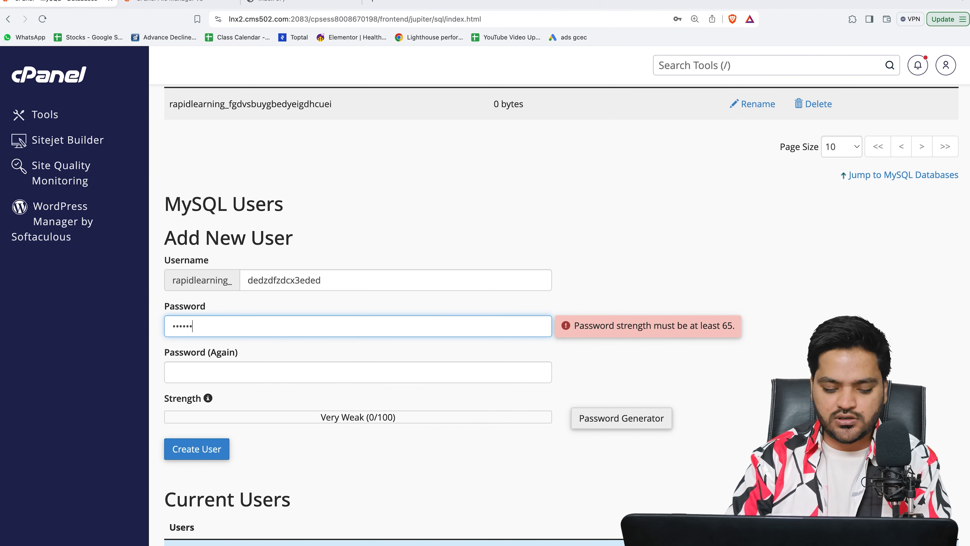
type("••••")
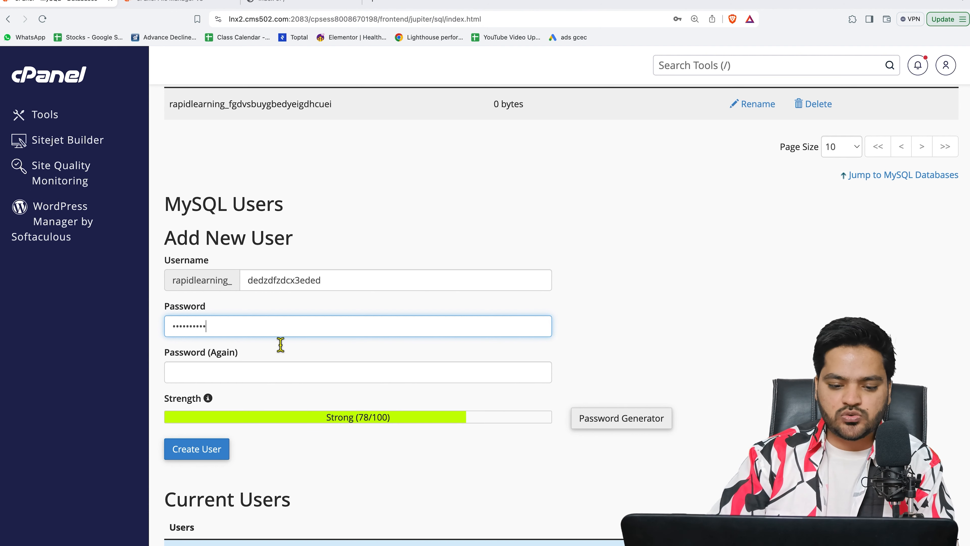
left_click(290, 378)
type("•")
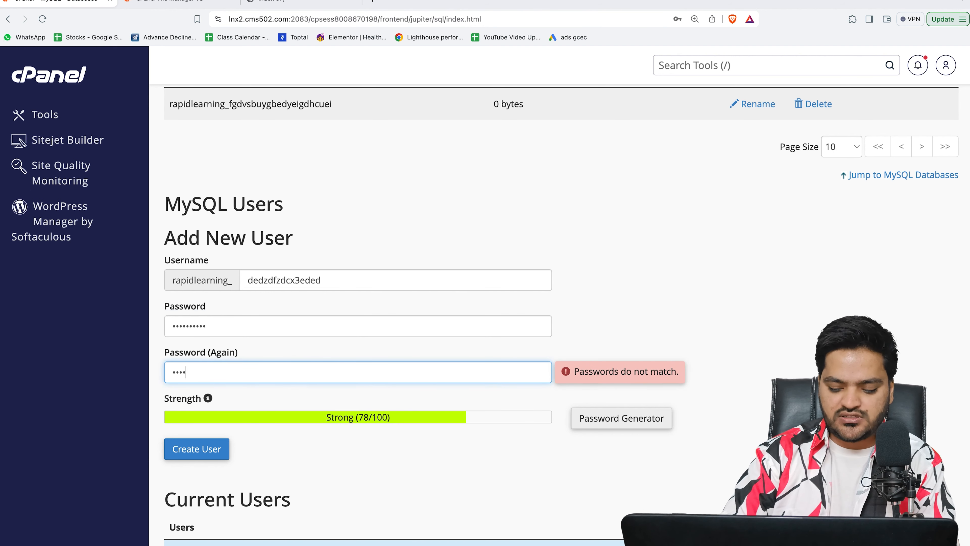
type("d")
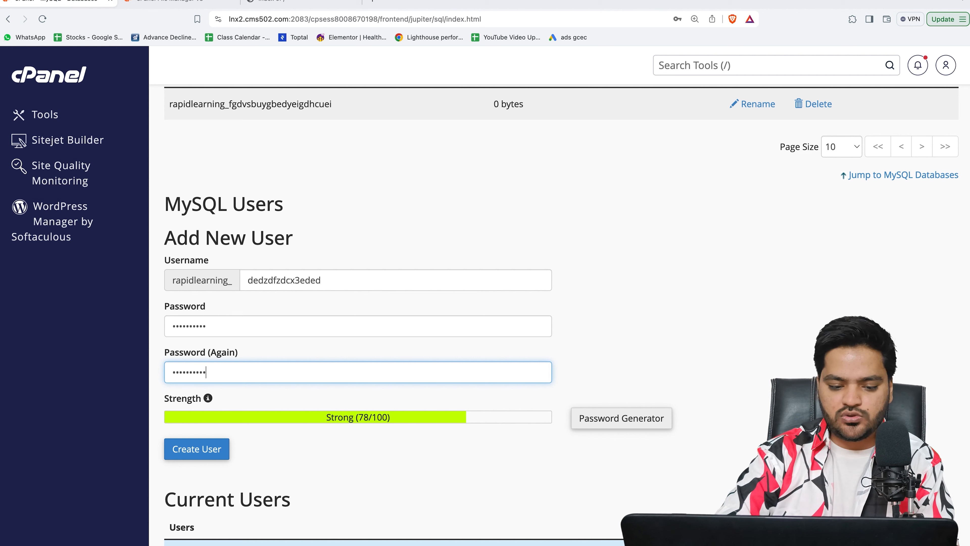
left_click(205, 454)
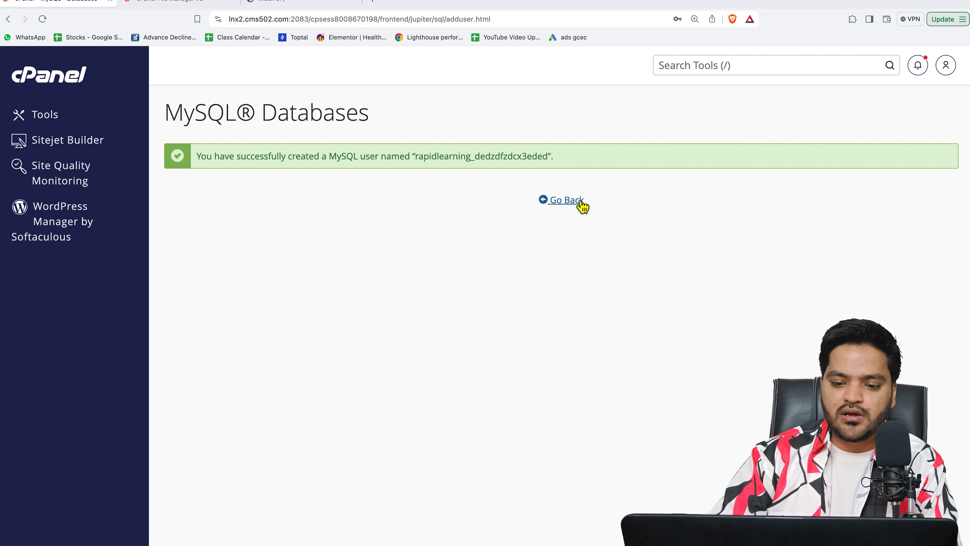
Step: Add user rapidlearning_dedzdfzdcx3eded to database rapidlearning_fgdvsbuygbedyeigdhcuei
left_click(575, 210)
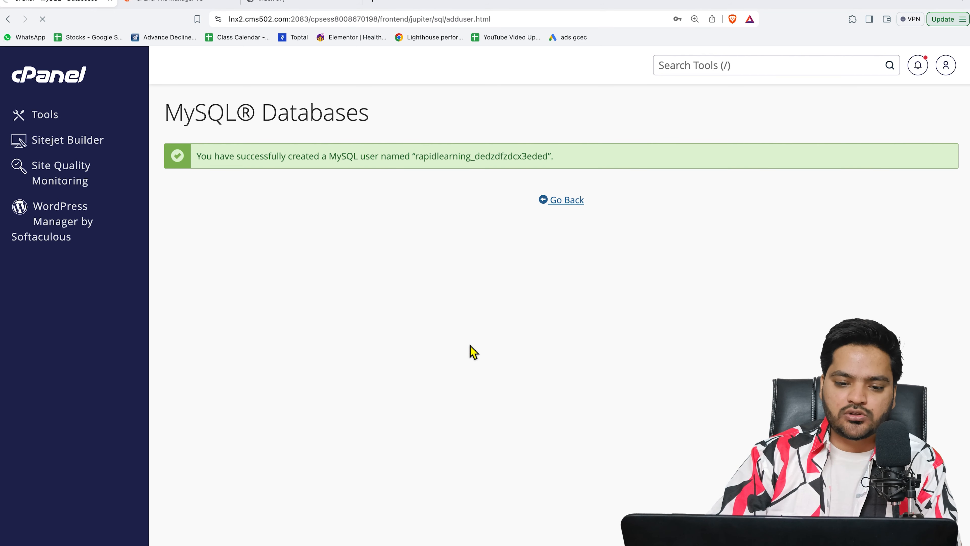
scroll(473, 351, "down", 15)
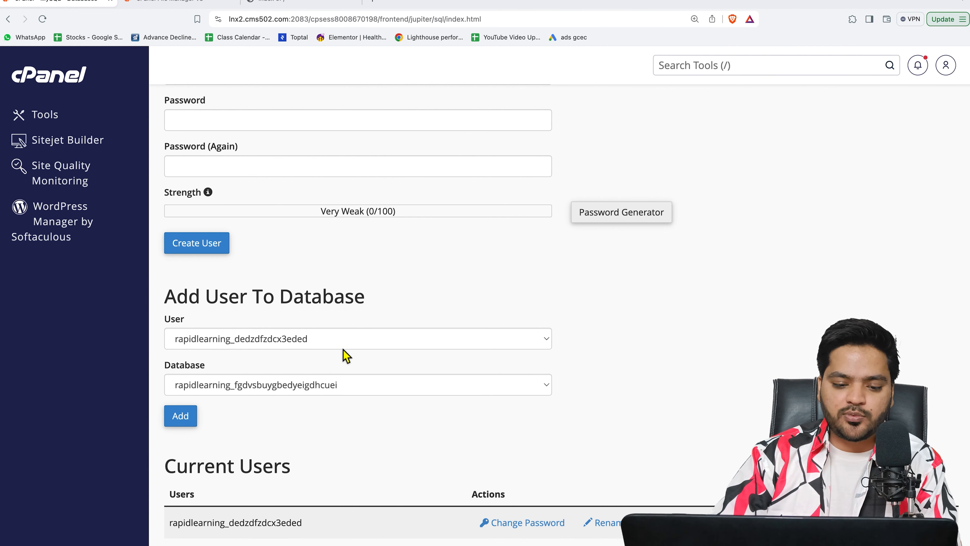
left_click(310, 339)
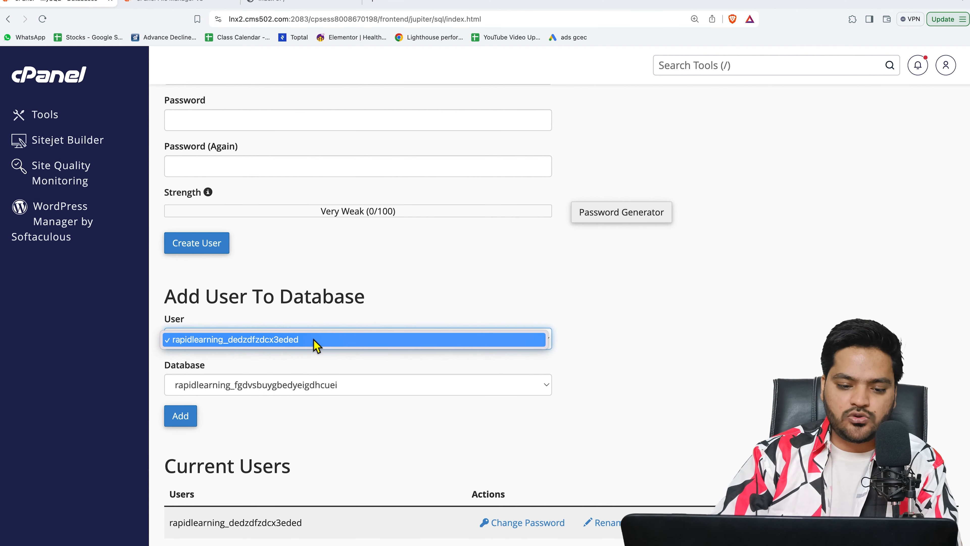
left_click(308, 339)
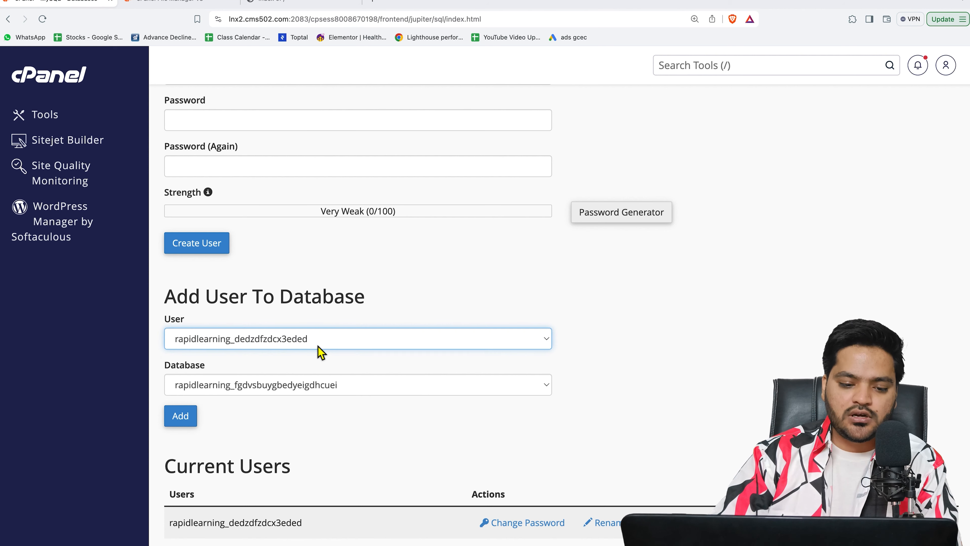
left_click(277, 391)
left_click(277, 390)
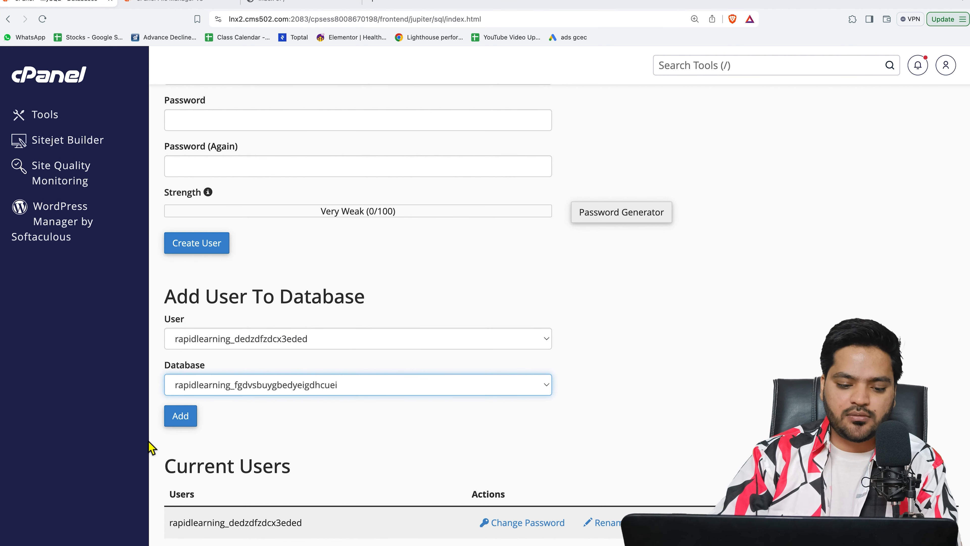
left_click(196, 421)
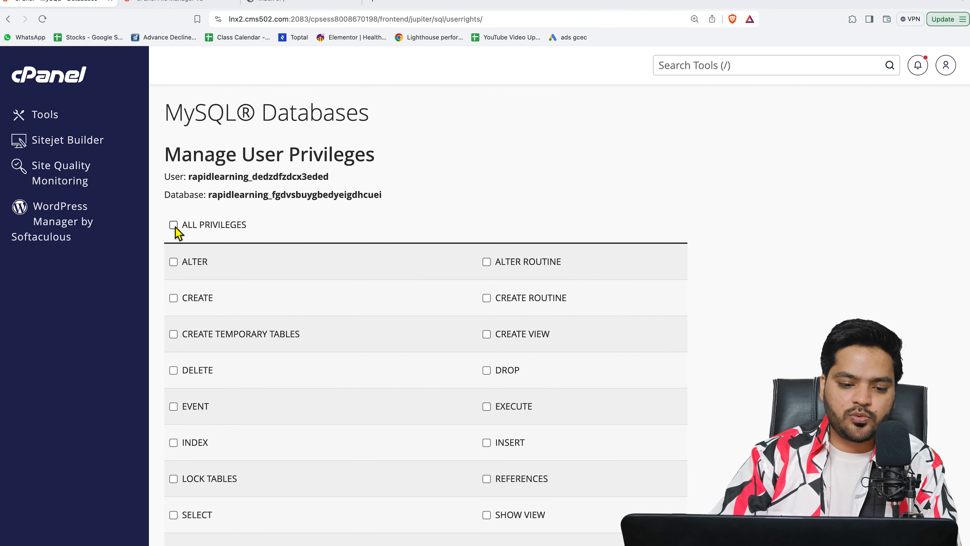
Step: Give the new user ALL PRIVILEGES on the new database, save the change and go back
left_click(173, 224)
scroll(297, 396, "down", 3)
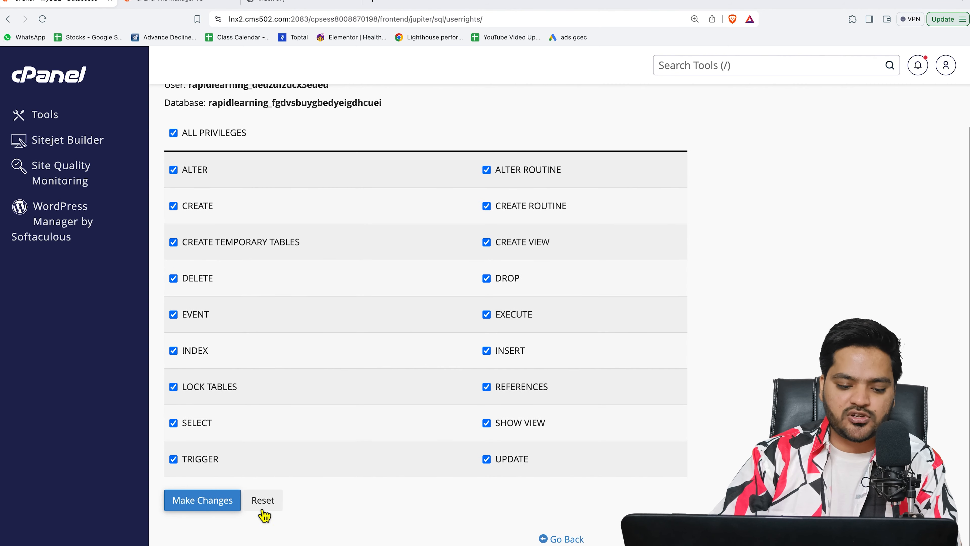
left_click(201, 510)
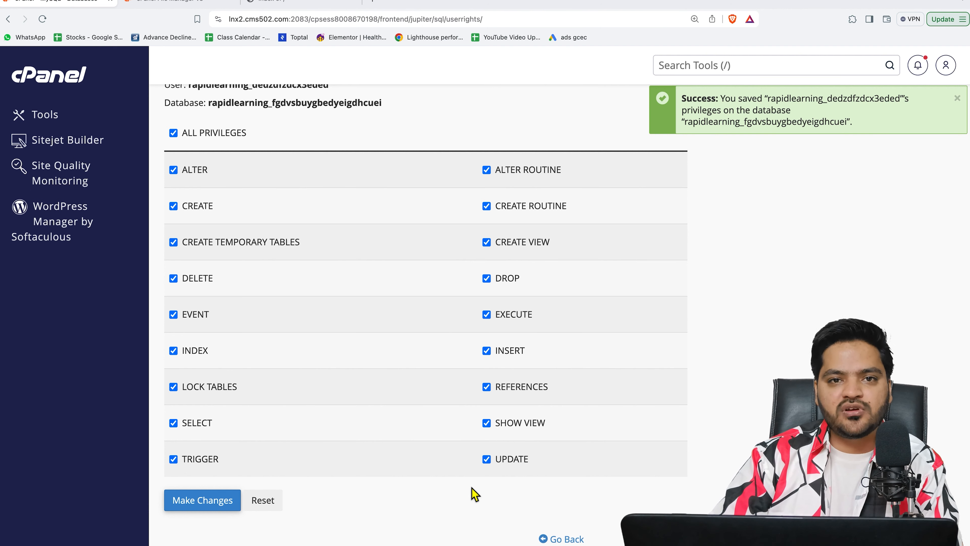
left_click(560, 540)
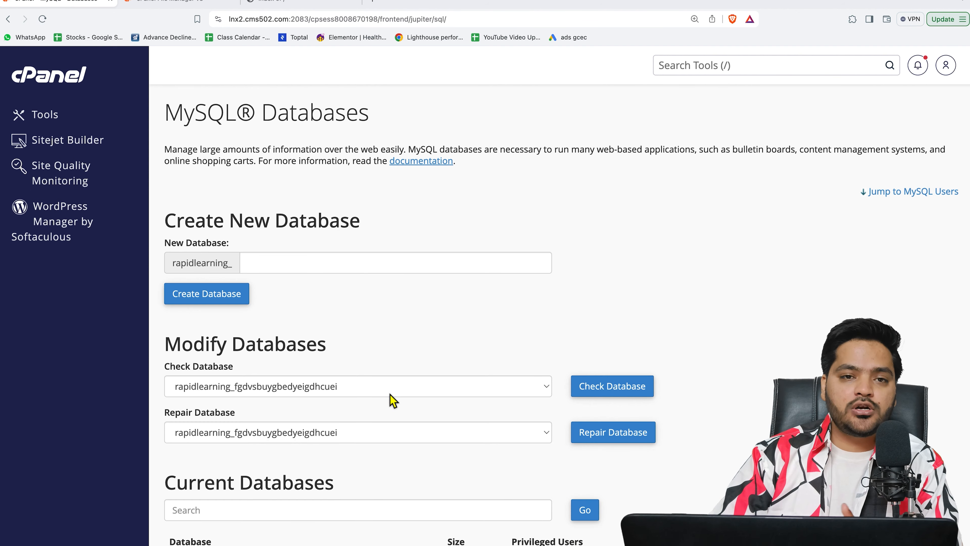
Step: Open wp-config-sample.php in the editor without the encoding check and select the line-23 database name placeholder
left_click(184, 5)
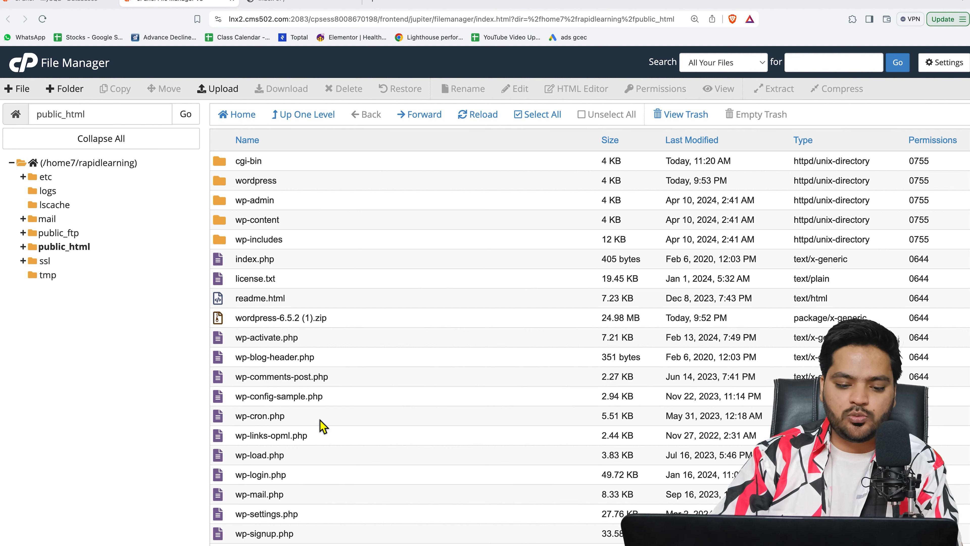
right_click(346, 399)
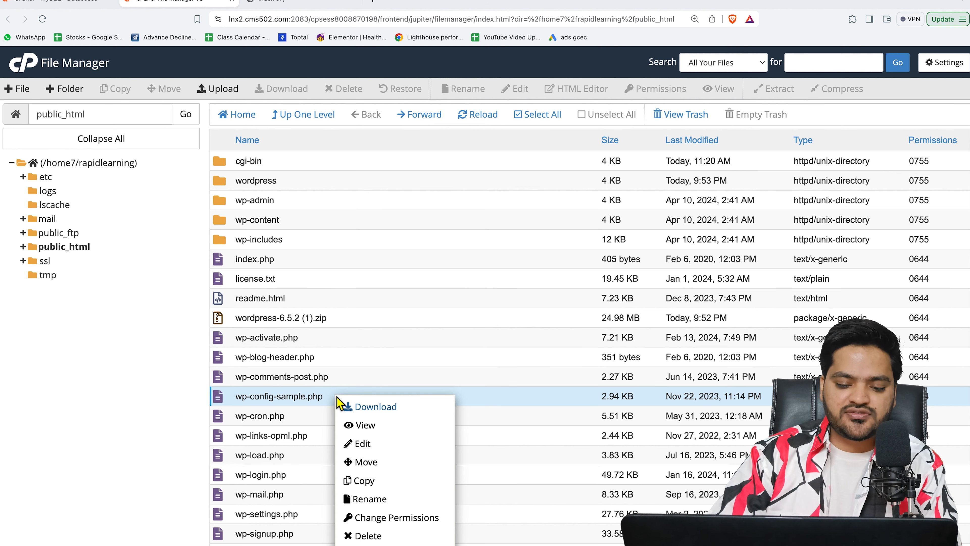
left_click(380, 449)
left_click(427, 377)
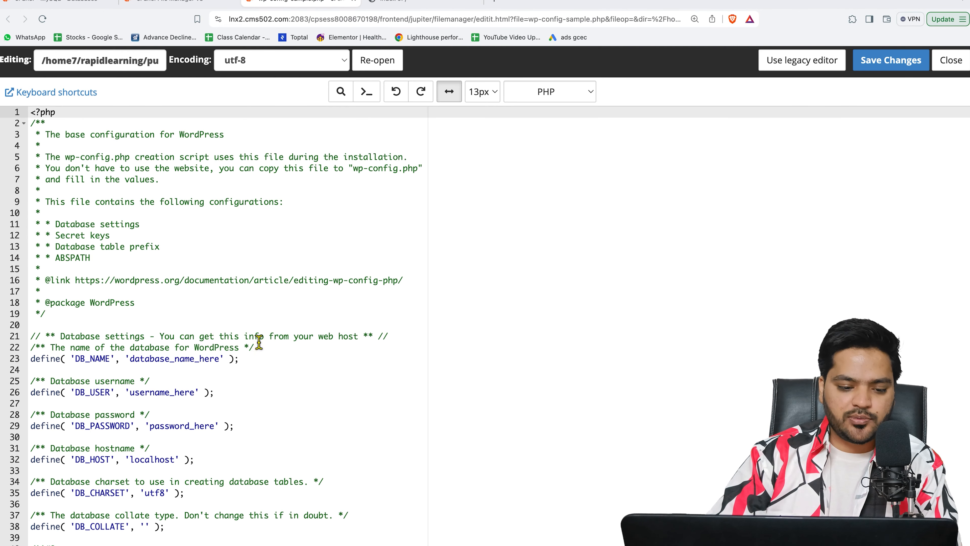
left_click_drag(132, 362, 220, 362)
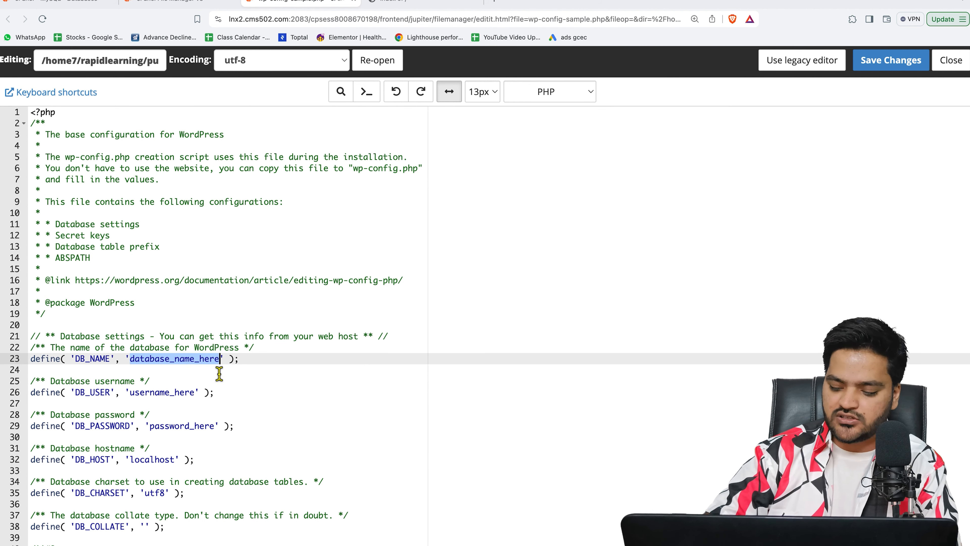
Step: Replace the DB_NAME placeholder with the database name copied from MySQL Databases
key("BackSpace")
left_click(69, 2)
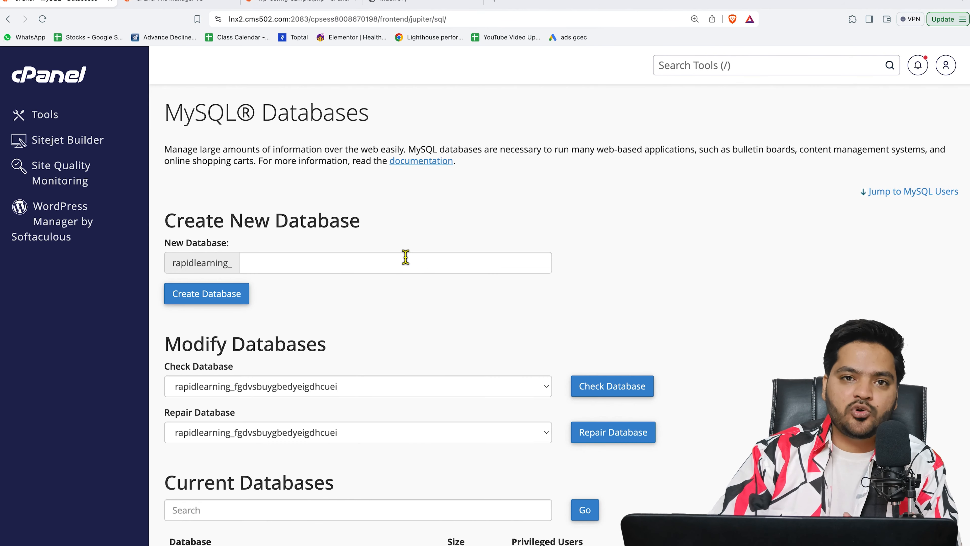
scroll(396, 320, "down", 5)
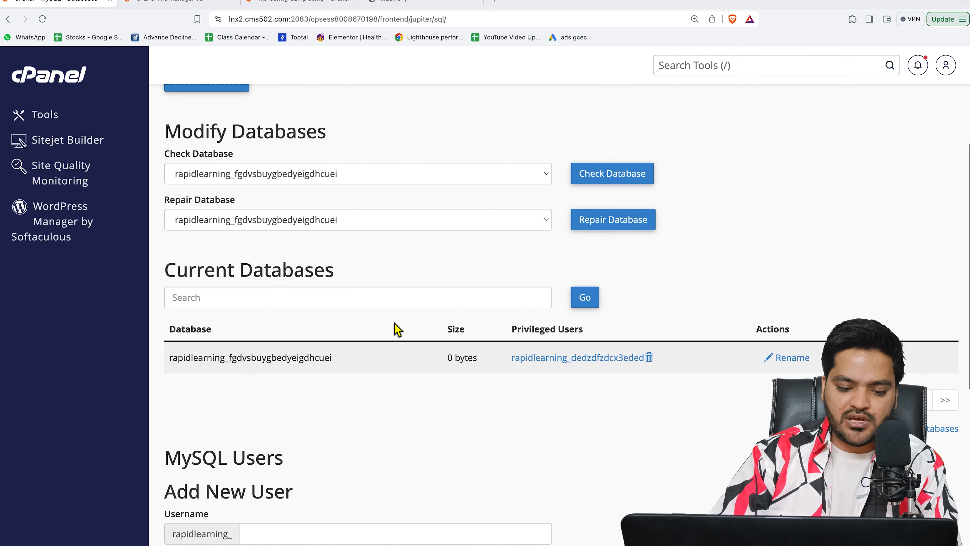
left_click_drag(170, 361, 336, 364)
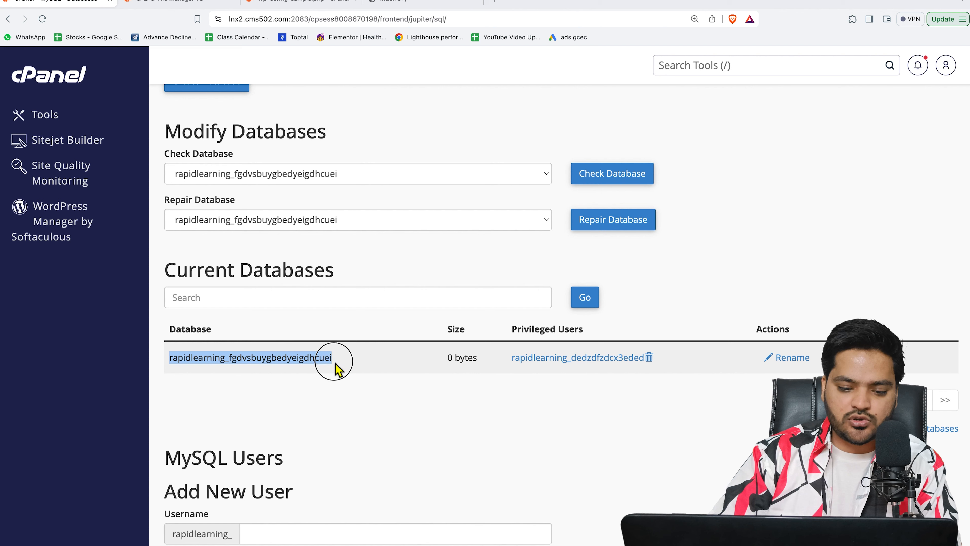
right_click(303, 359)
left_click(336, 382)
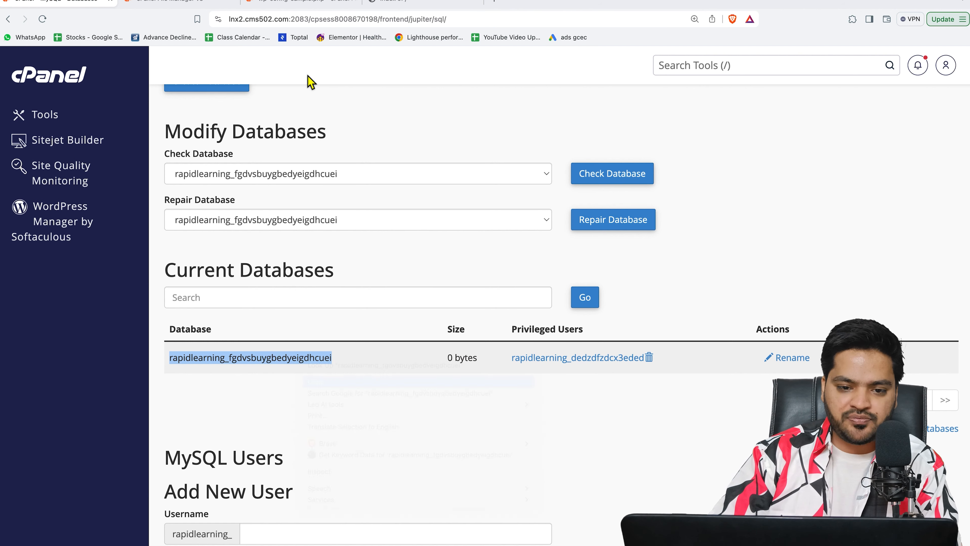
left_click(301, 1)
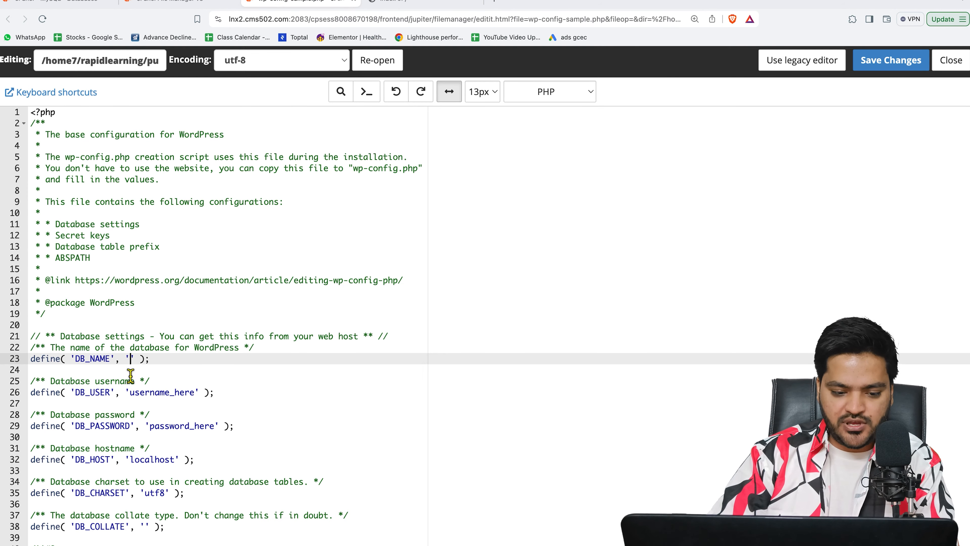
key("super+v")
Step: Replace the DB_USER placeholder with the database username copied from MySQL Databases
left_click_drag(130, 393, 197, 395)
key("BackSpace")
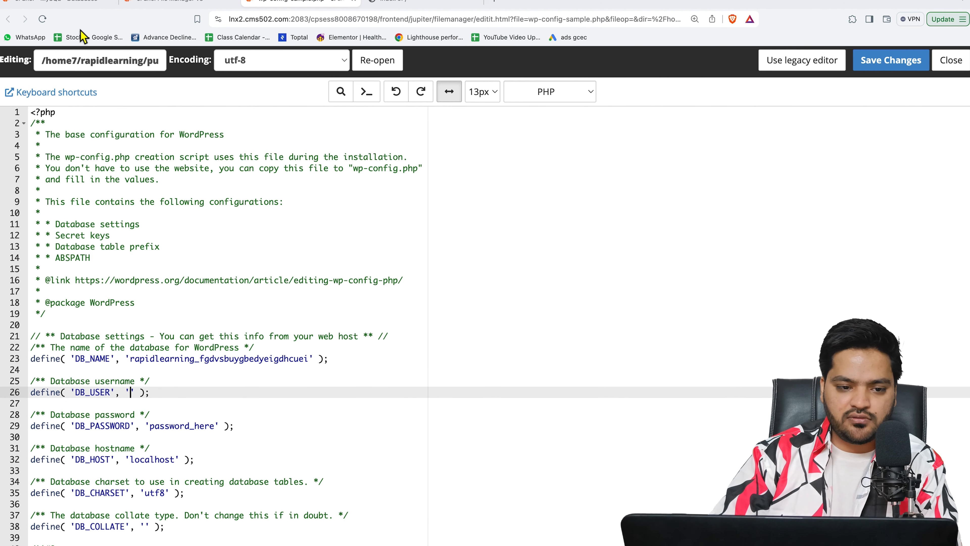
left_click(58, 3)
scroll(244, 267, "down", 5)
scroll(259, 307, "down", 3)
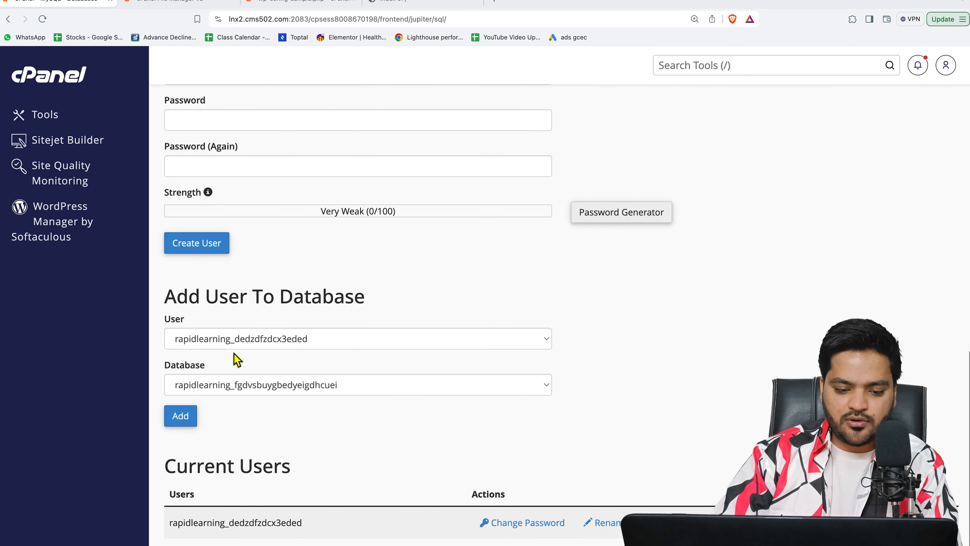
left_click(183, 528)
left_click_drag(183, 527, 303, 526)
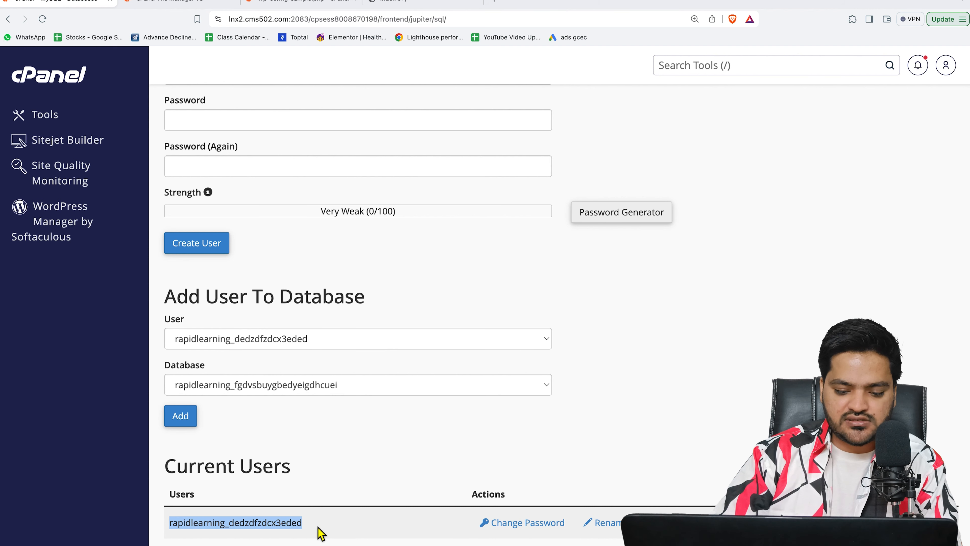
right_click(285, 526)
left_click(310, 471)
left_click(305, 7)
key("super+v")
Step: Clear the DB_PASSWORD placeholder on line 29 and save the config file
left_click_drag(151, 426, 212, 427)
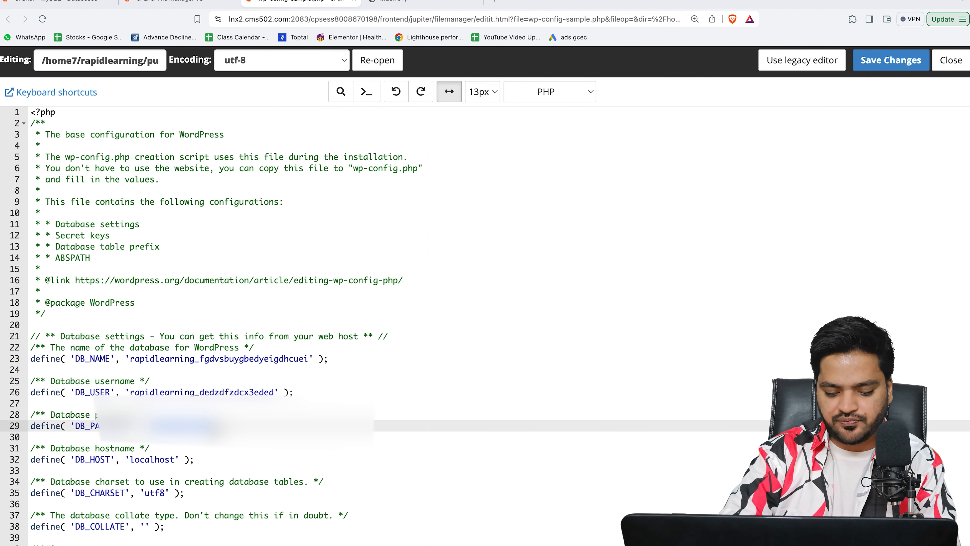
key("BackSpace")
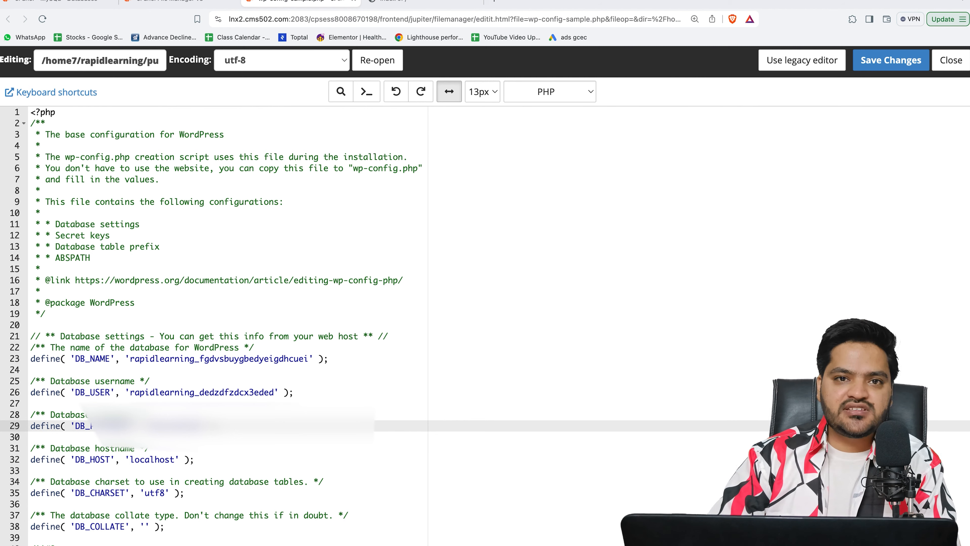
left_click(893, 69)
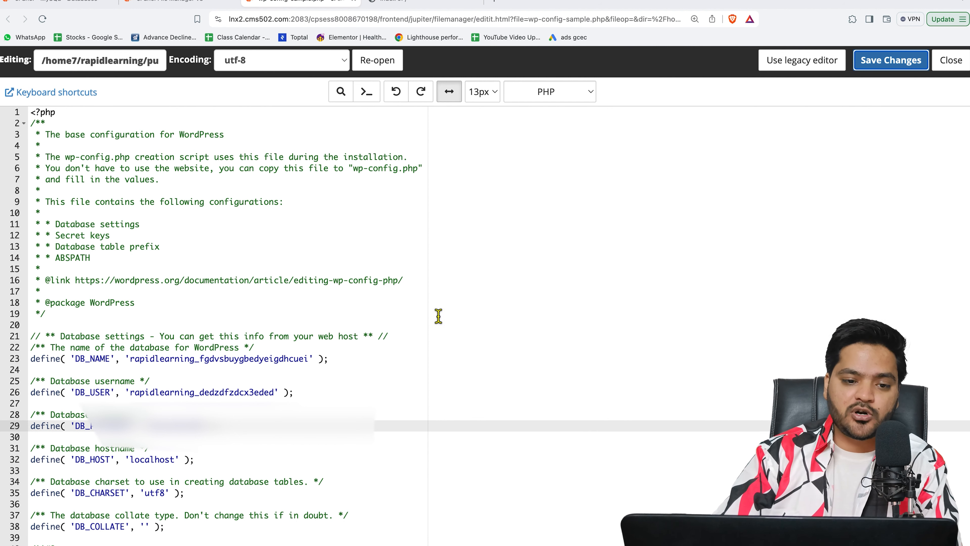
left_click(427, 2)
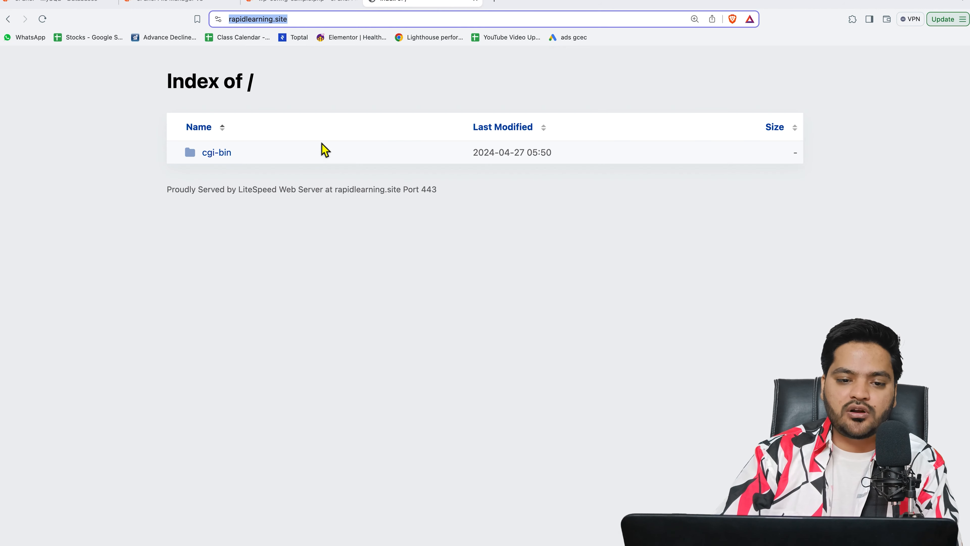
Step: Reload rapidlearning.site and continue with English (United States) to the setup welcome page
left_click(42, 19)
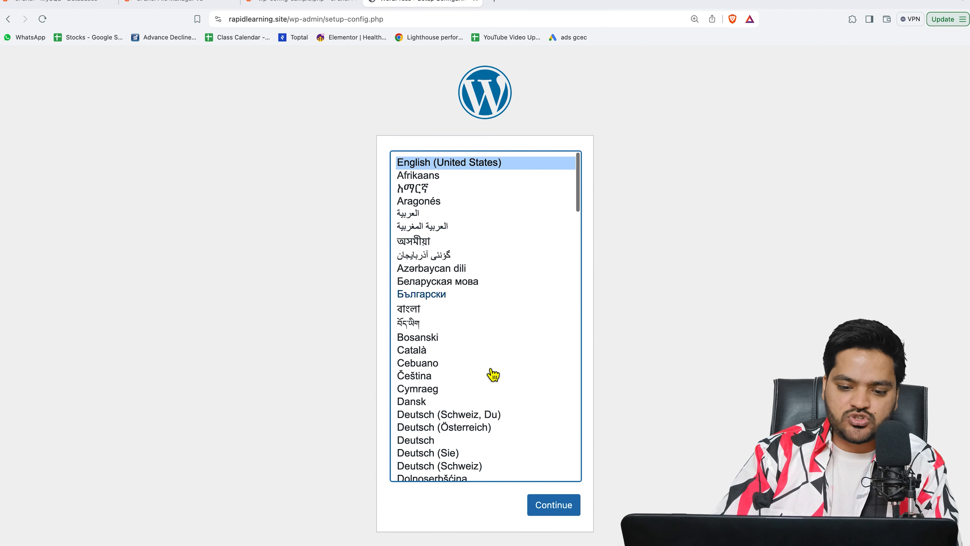
left_click(556, 508)
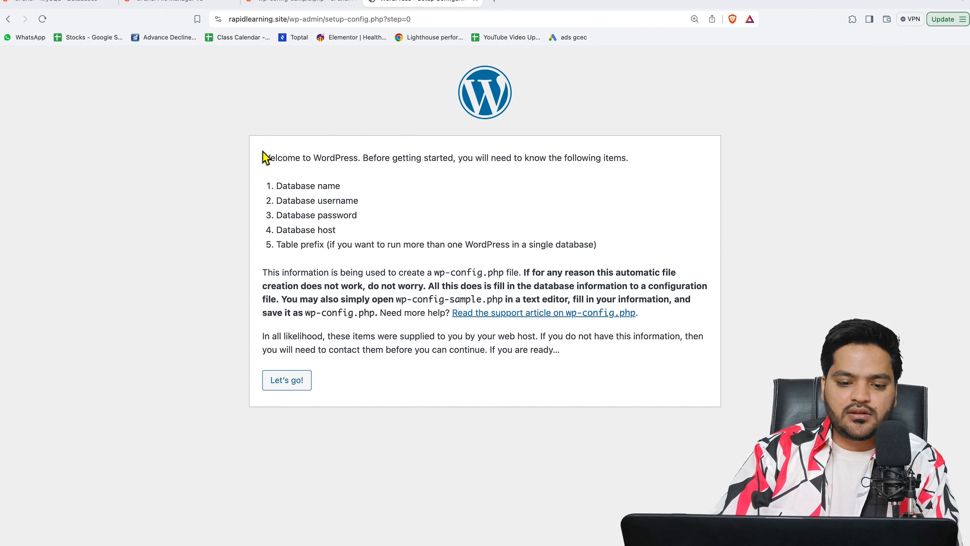
left_click_drag(264, 158, 644, 163)
Step: Review the list of required database details and proceed to the connection form
left_click(274, 197)
left_click_drag(275, 188, 378, 243)
left_click(376, 244)
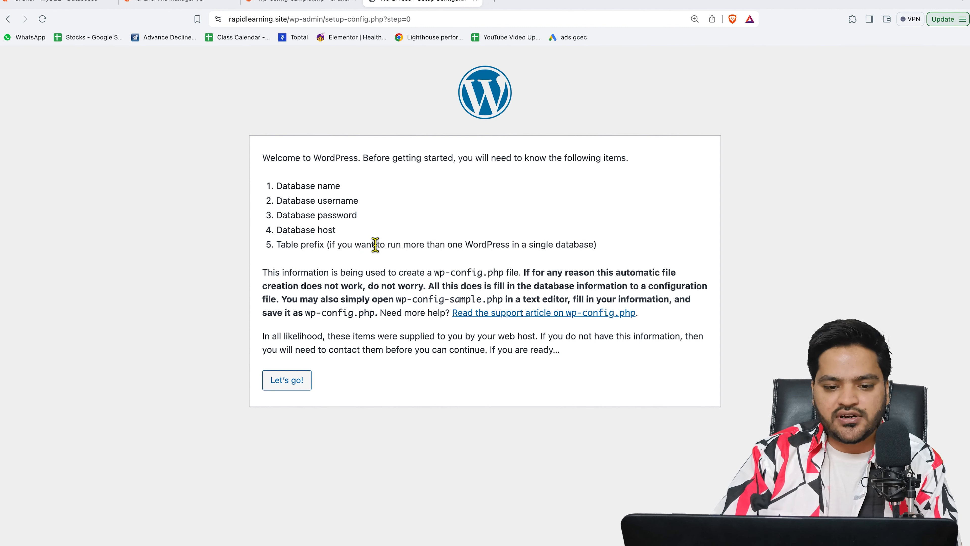
left_click(286, 382)
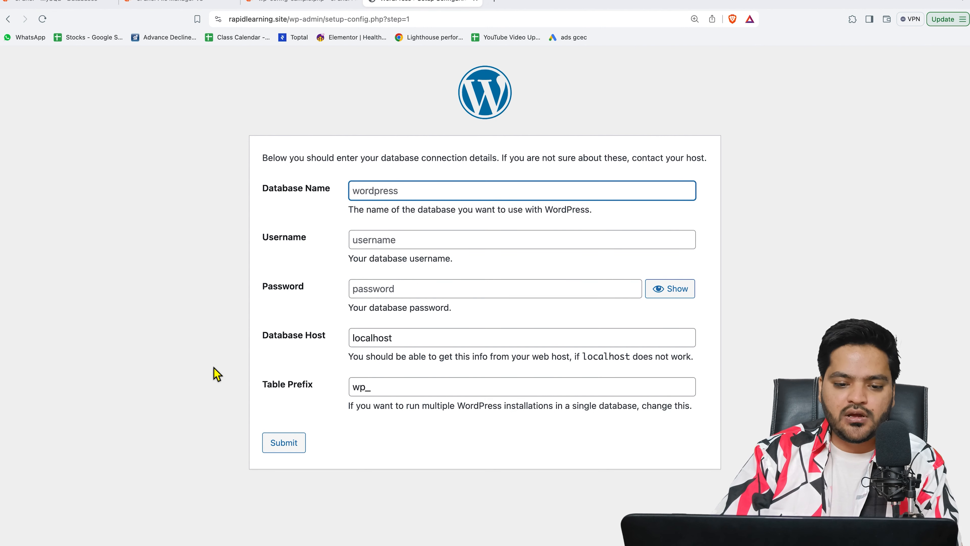
Step: Paste the database name copied from cPanel into the Database Name field
left_click(78, 3)
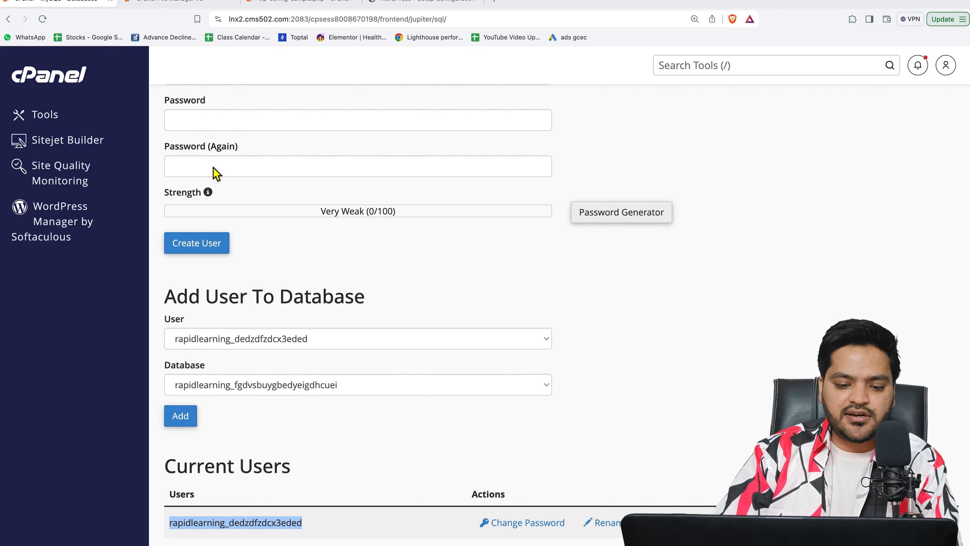
scroll(271, 318, "up", 15)
scroll(271, 318, "down", 10)
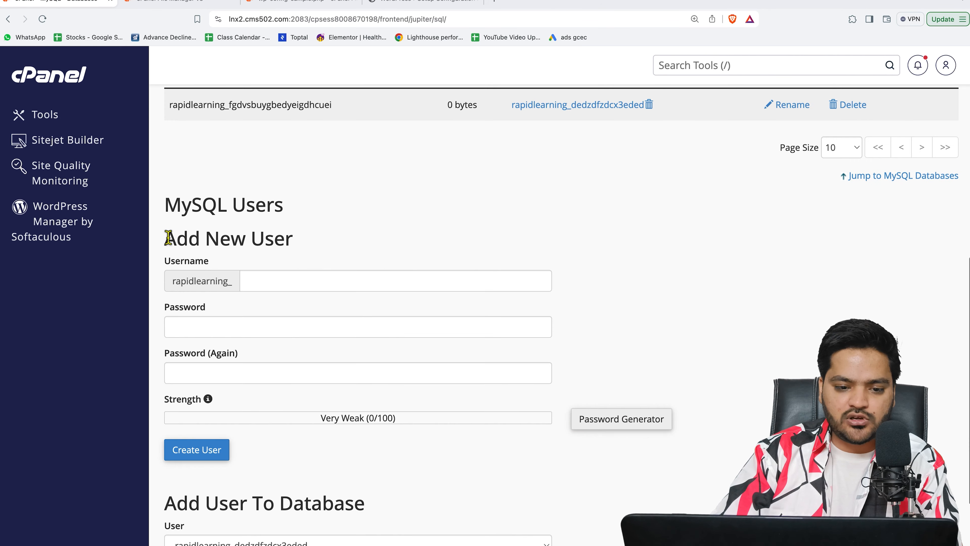
scroll(166, 231, "up", 6)
left_click_drag(171, 397, 318, 399)
right_click(318, 398)
left_click(334, 416)
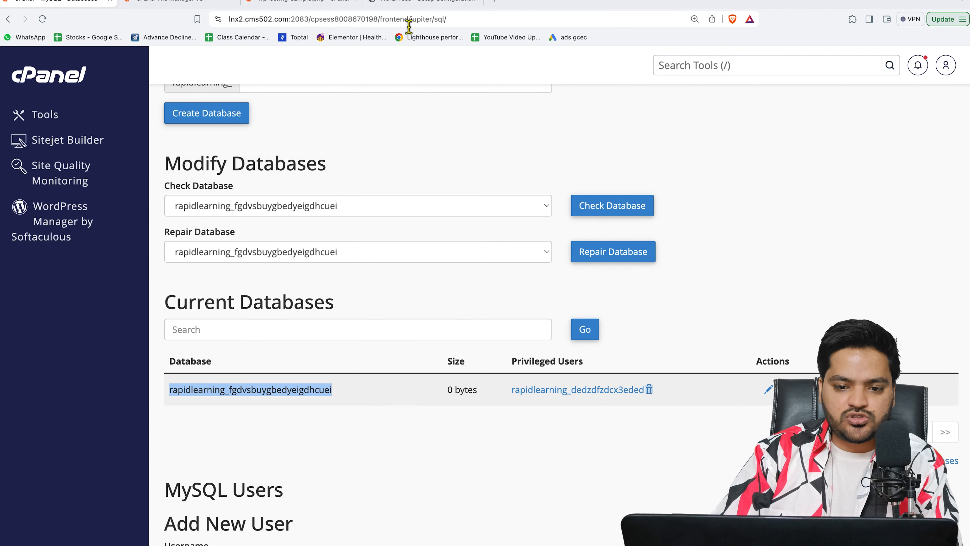
left_click(418, 8)
left_click(401, 191)
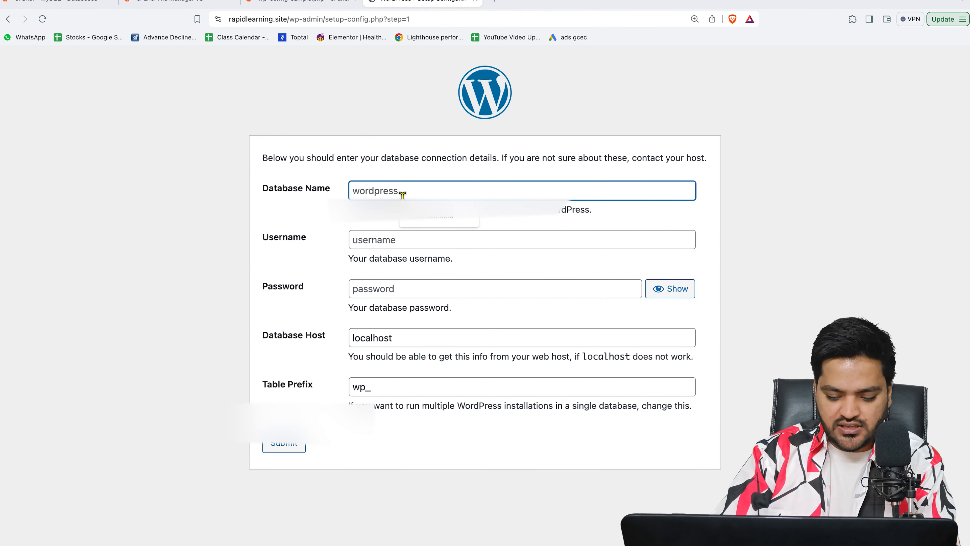
key("ctrl+v")
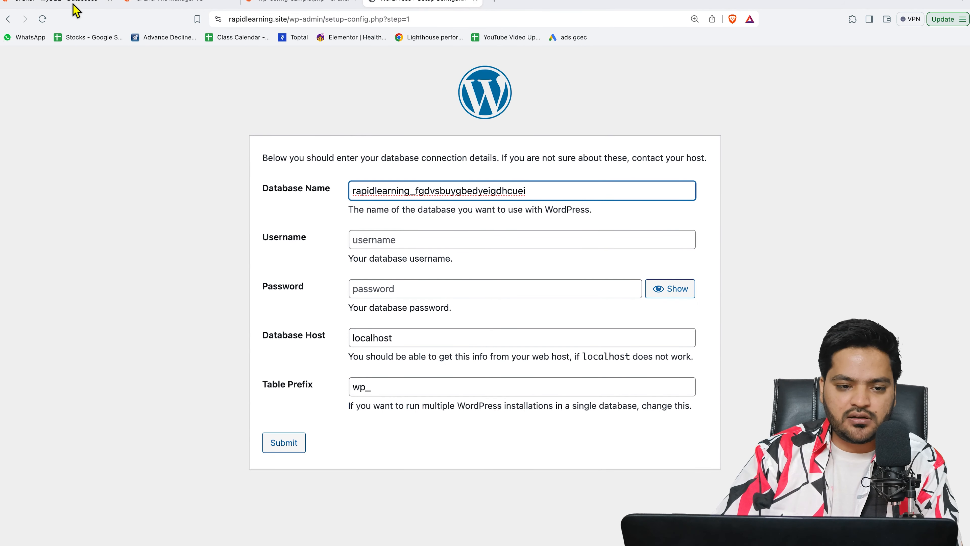
Step: Fill in the copied database username and its password, keeping the wp_ table prefix
left_click(75, 6)
scroll(176, 341, "down", 10)
scroll(176, 342, "down", 2)
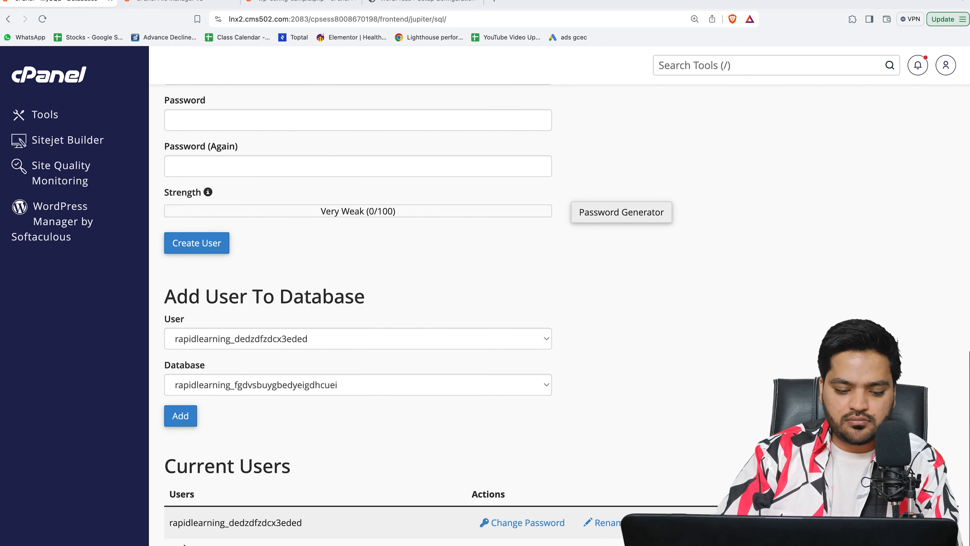
left_click_drag(171, 527, 303, 527)
right_click(284, 526)
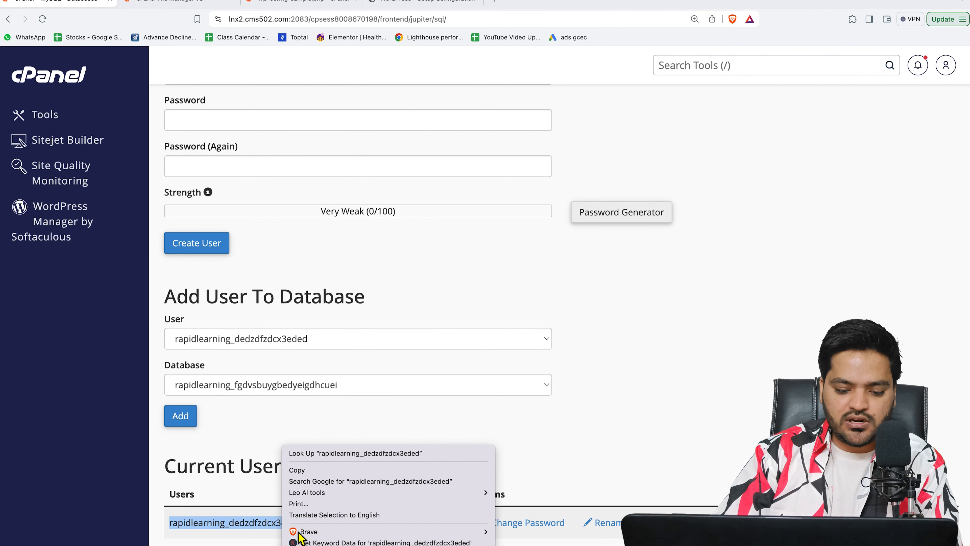
left_click(314, 470)
left_click(379, 243)
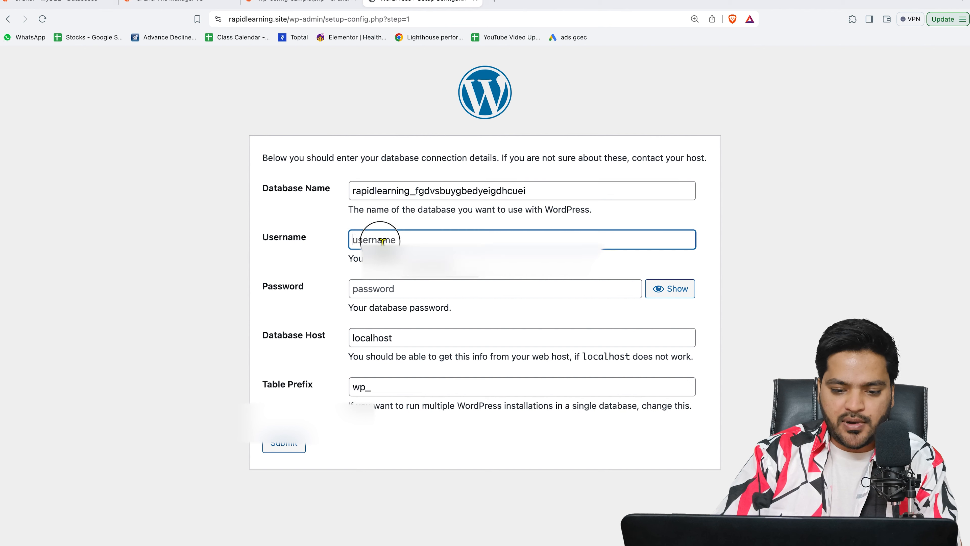
key("super+v")
left_click(395, 292)
type("•••••••••")
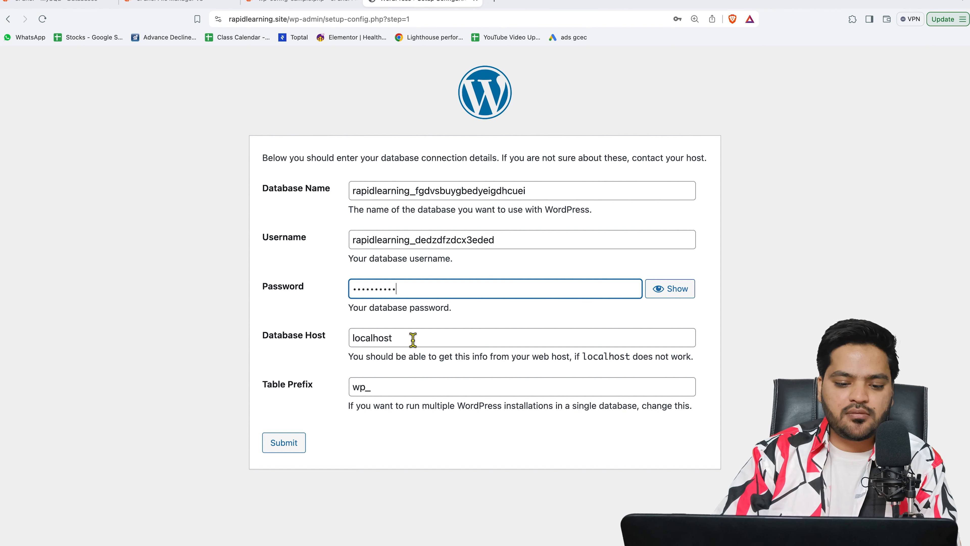
left_click(384, 391)
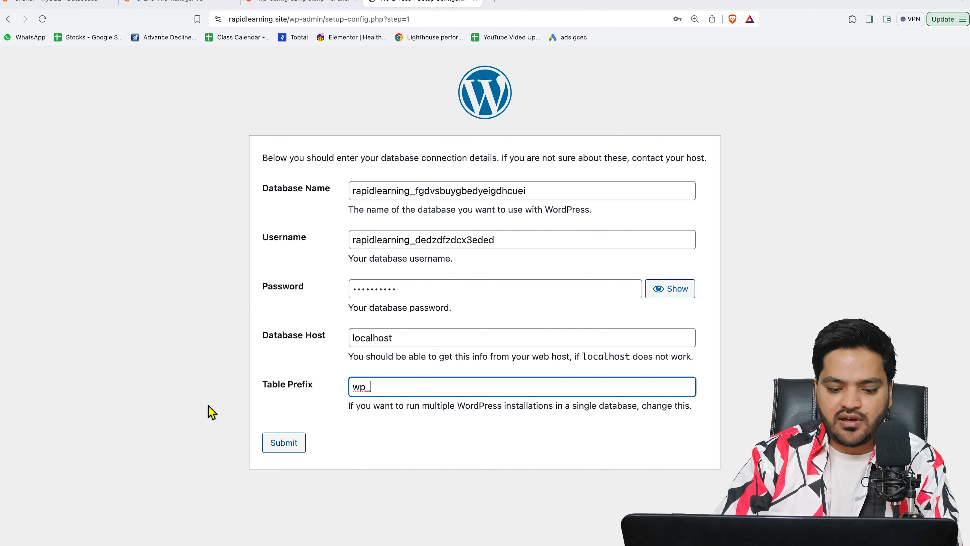
left_click(334, 458)
Step: Submit the connection details, decline saving the password, and run the installation
left_click(287, 454)
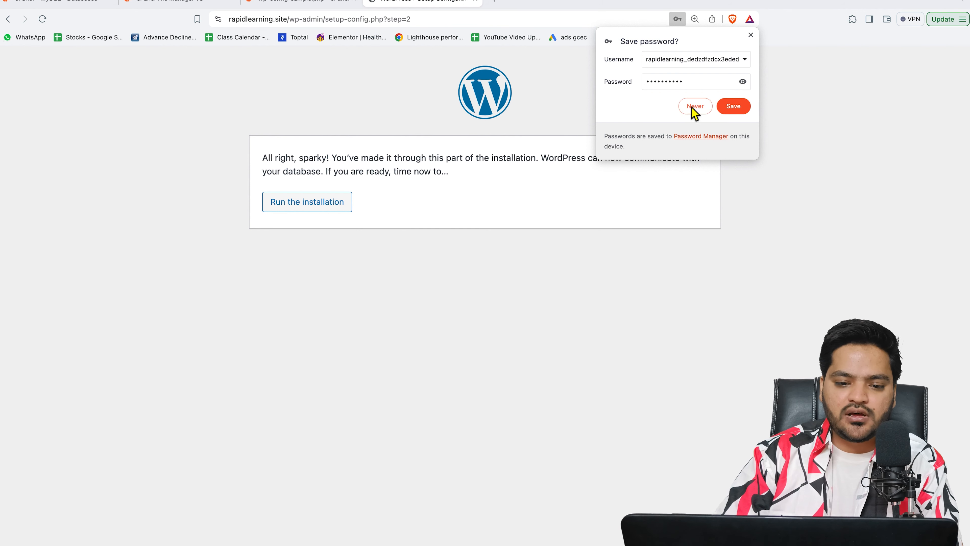
left_click(694, 107)
left_click(296, 214)
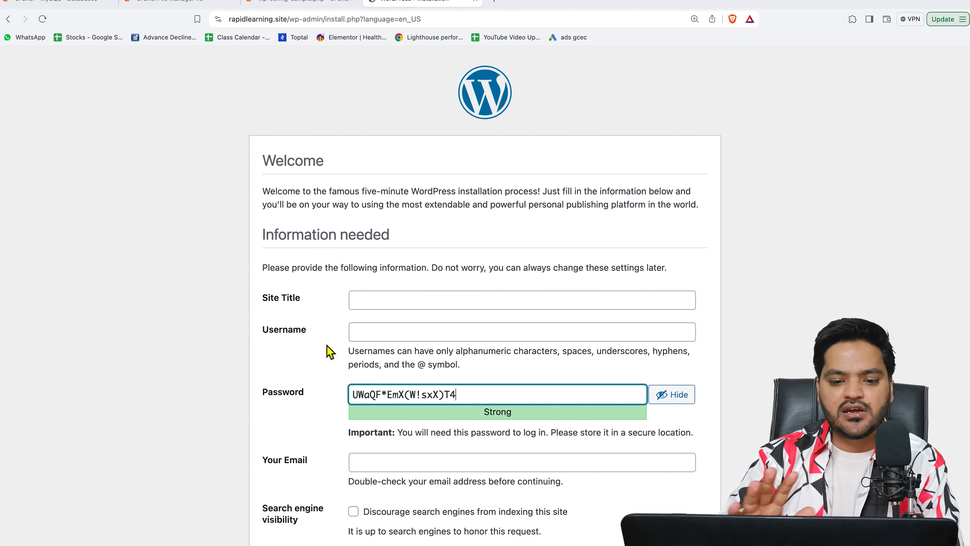
left_click(393, 304)
Step: Enter 'Demo Title' as the site title and 'demoadmin' as the admin username
left_click(393, 303)
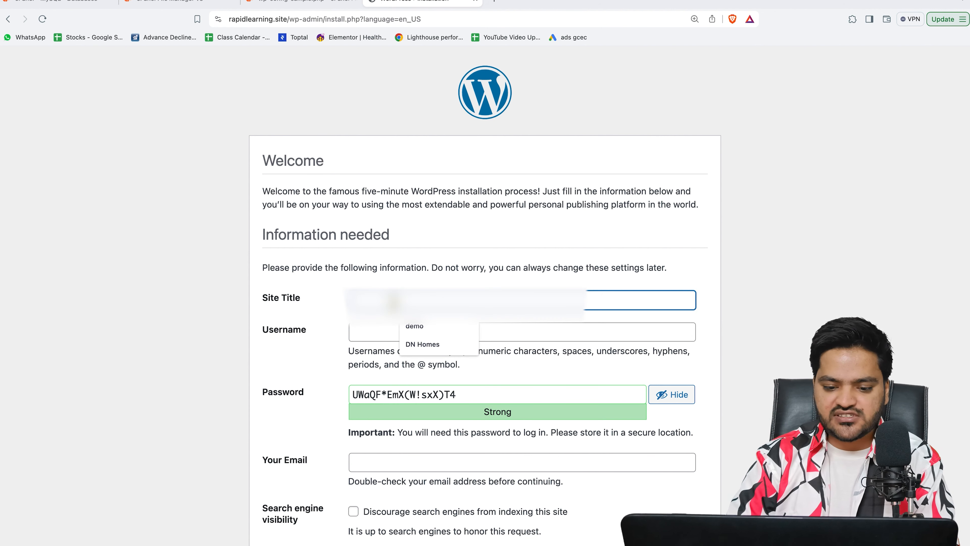
type("o")
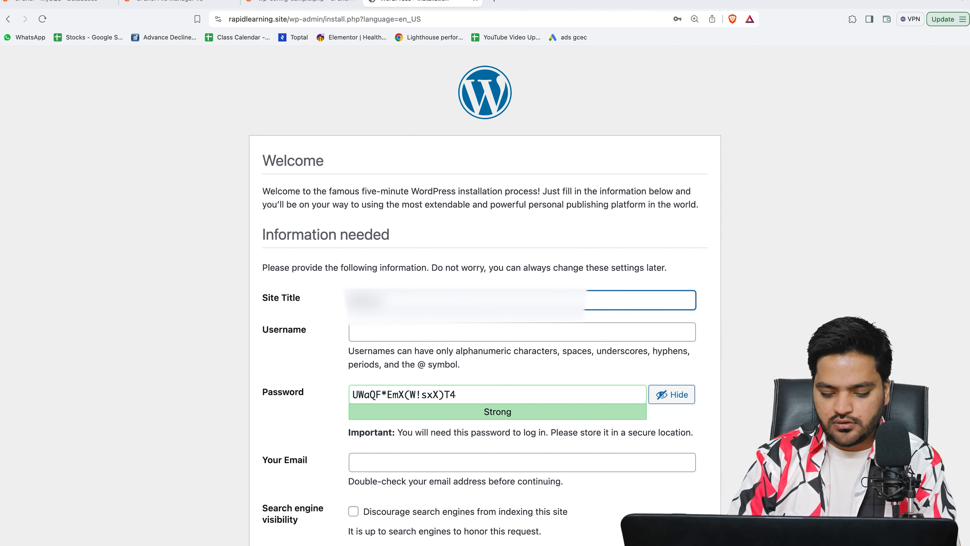
left_click(407, 337)
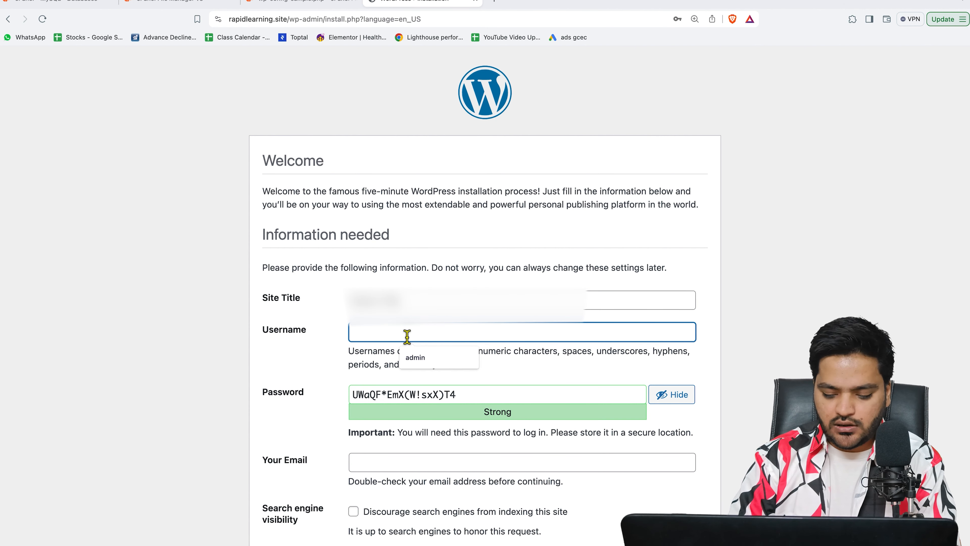
type("demoadmin")
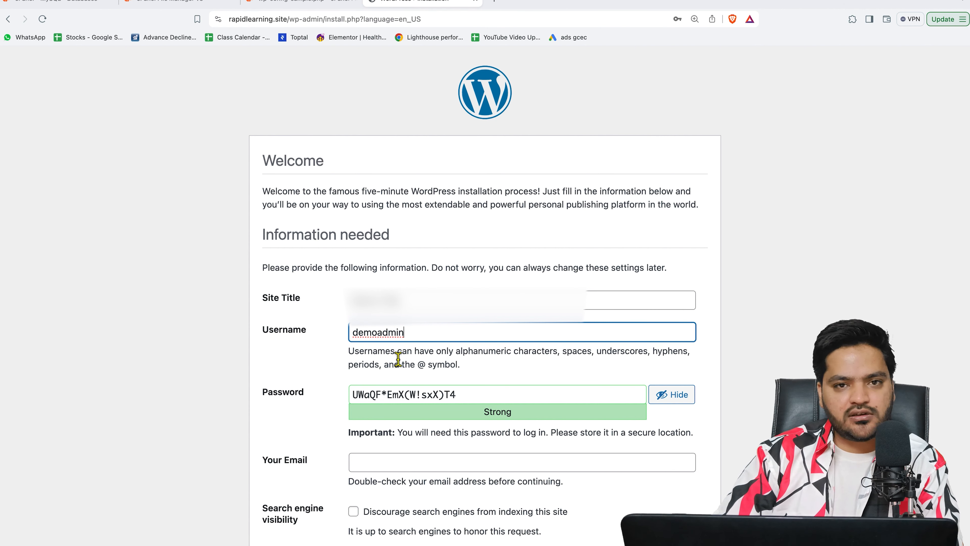
Step: Replace the generated password with a custom strong password of your own
scroll(424, 390, "down", 1)
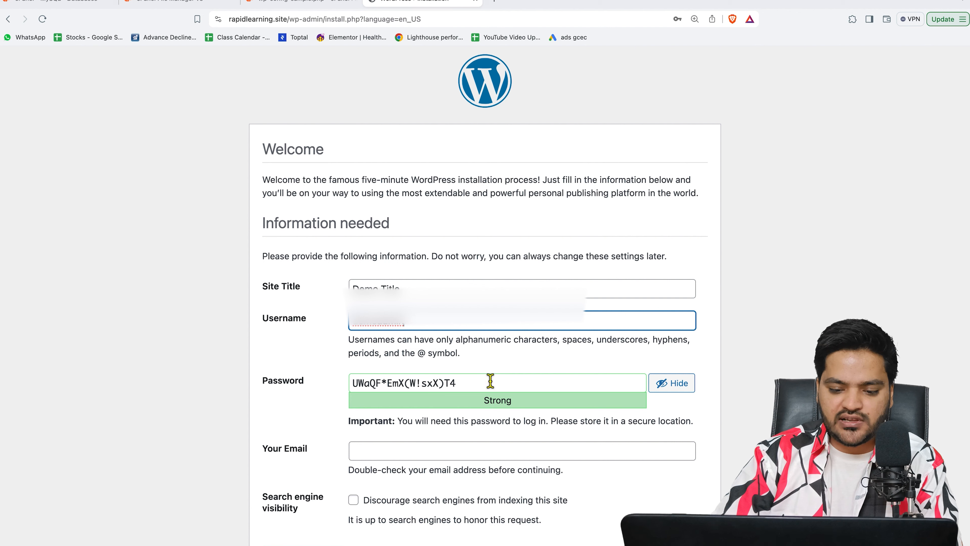
left_click_drag(478, 383, 328, 386)
key("BackSpace")
type("r")
key("BackSpace")
left_click(669, 385)
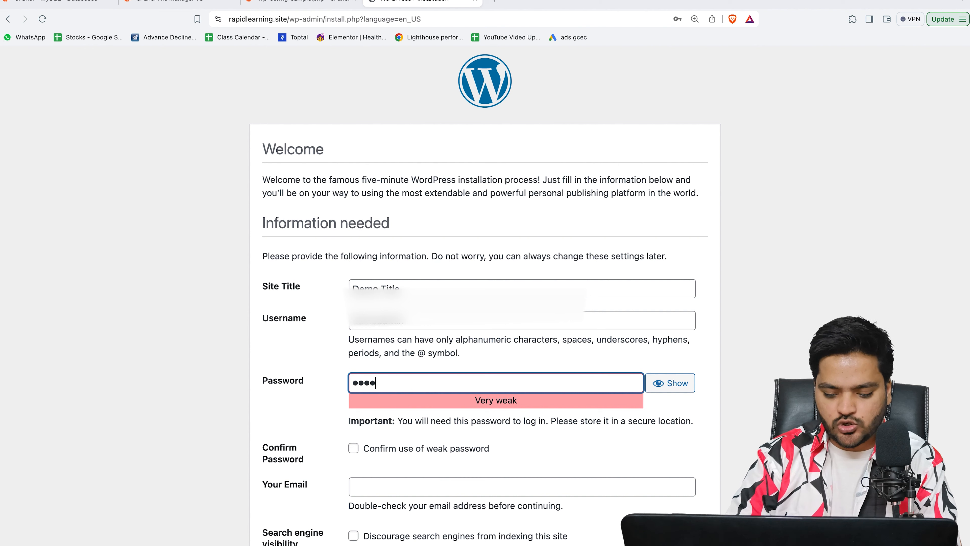
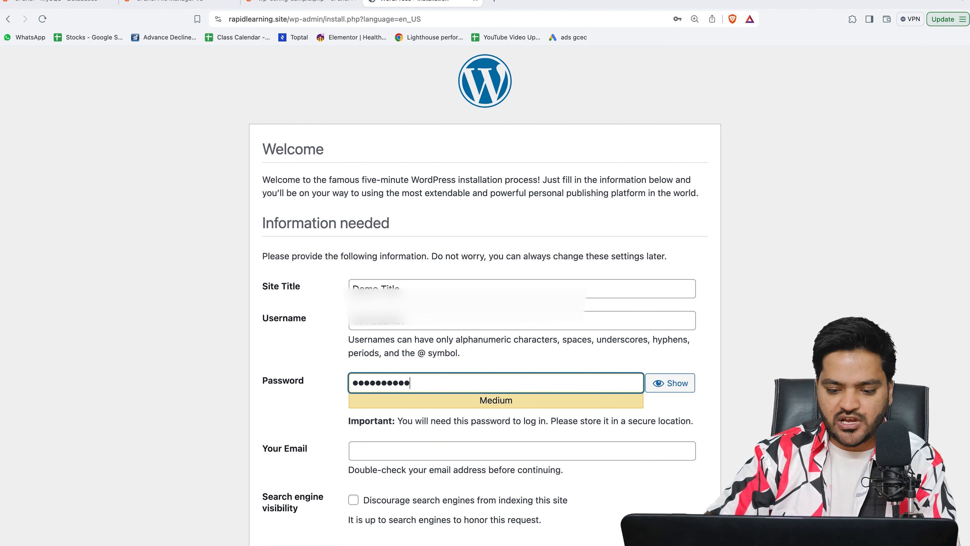
left_click(302, 401)
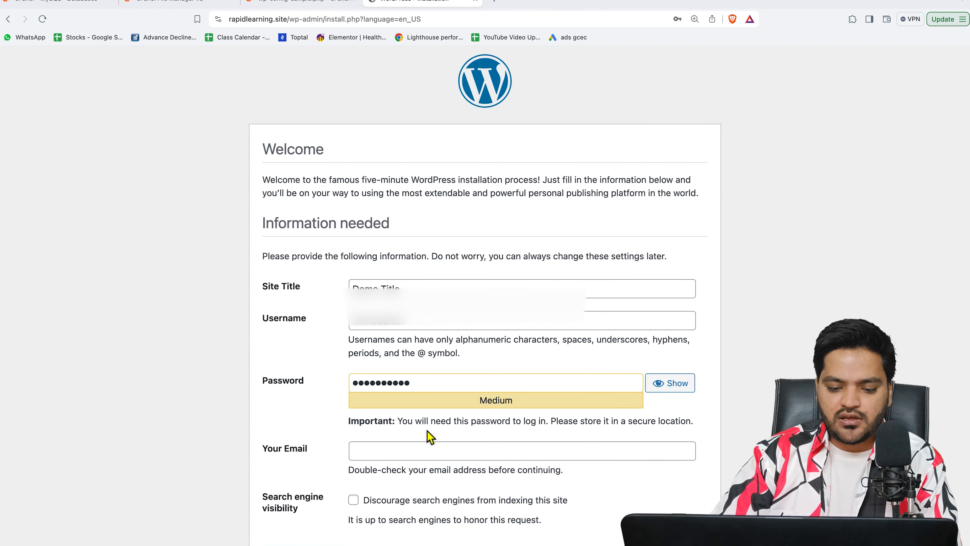
left_click_drag(431, 383, 383, 383)
key("BackSpace")
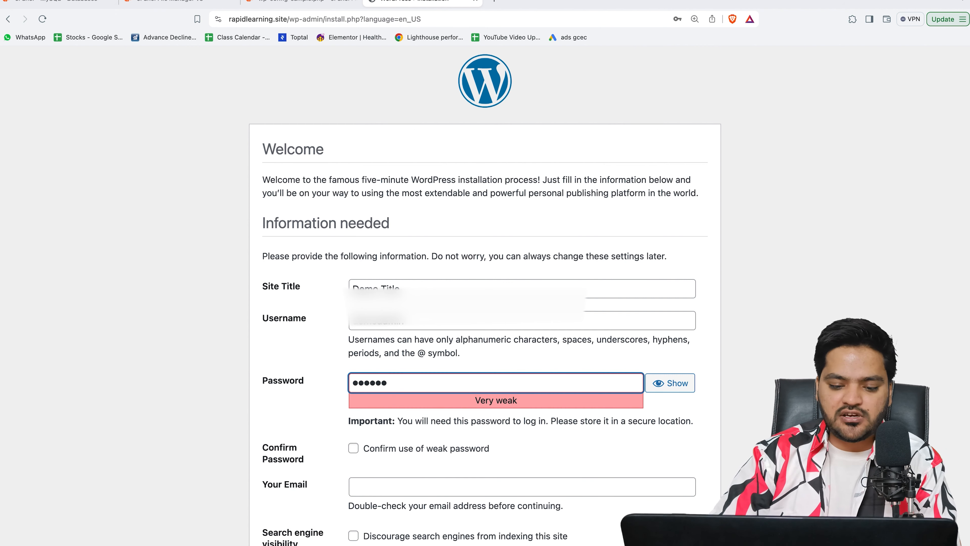
left_click_drag(449, 391, 277, 389)
type("••••••••••••")
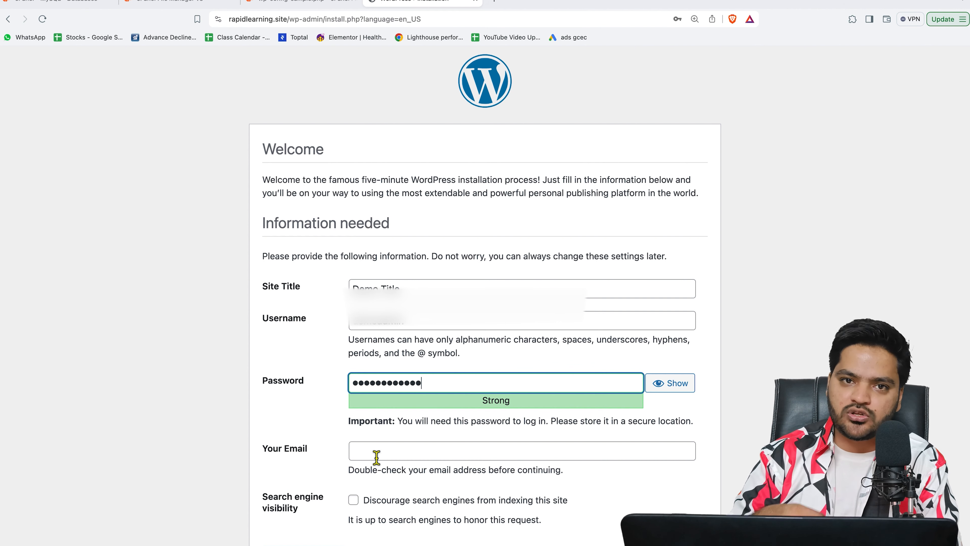
Step: Enter the admin's e-mail address and install WordPress
left_click(376, 451)
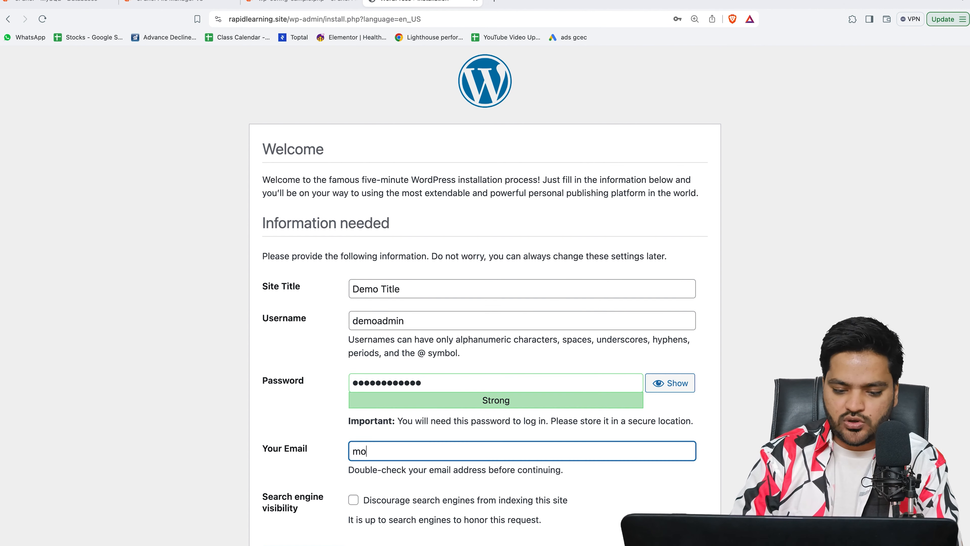
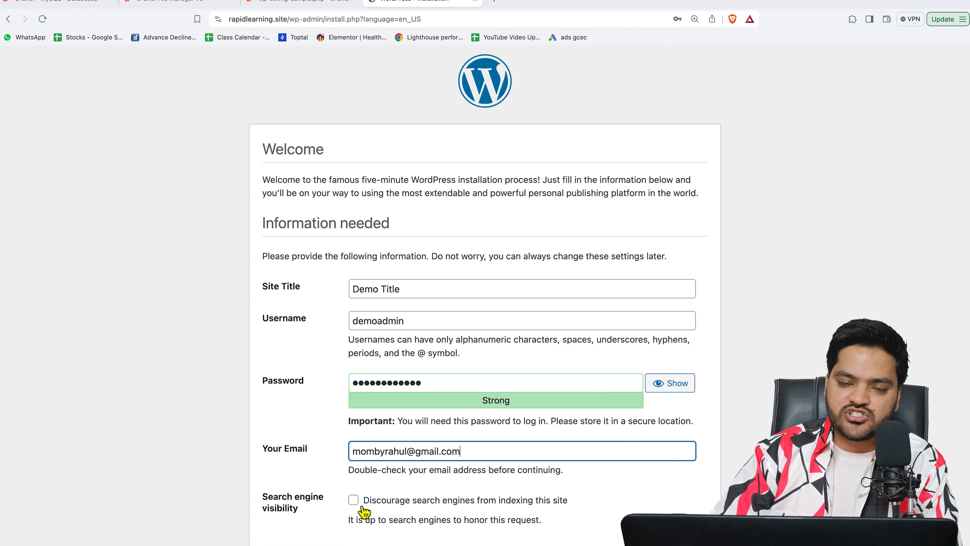
left_click(298, 545)
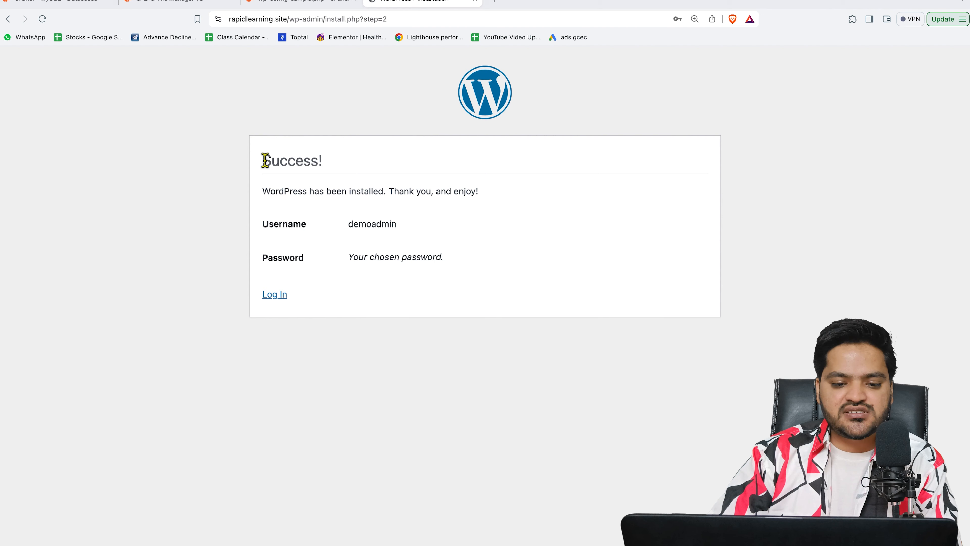
Step: Log in as demoadmin with the admin password to reach the WordPress 6.5.2 Dashboard
left_click_drag(265, 160, 332, 170)
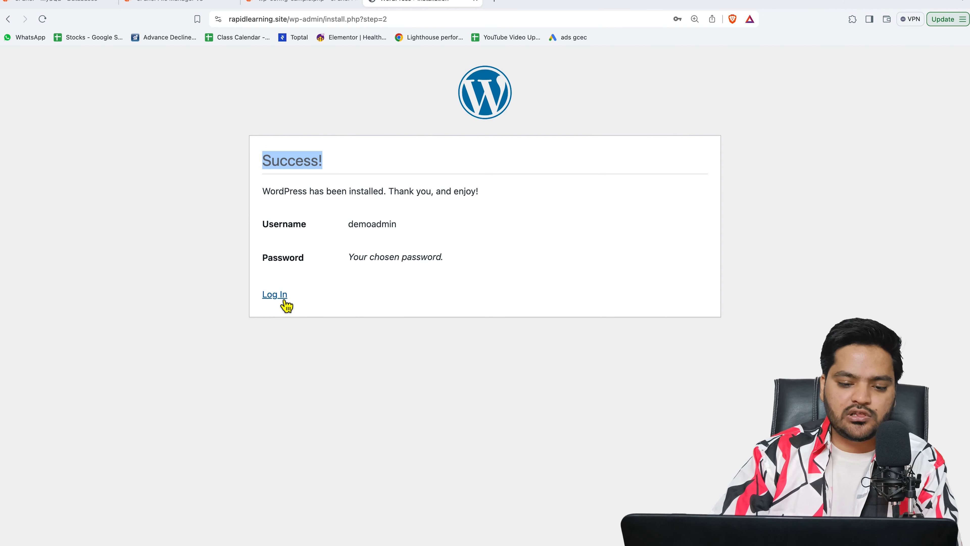
left_click(284, 302)
left_click(480, 211)
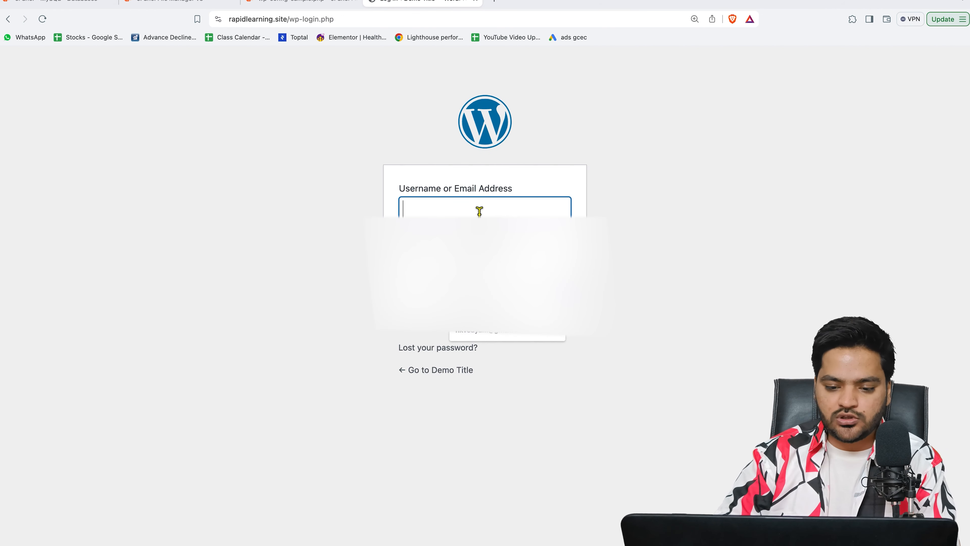
type("demoadmin")
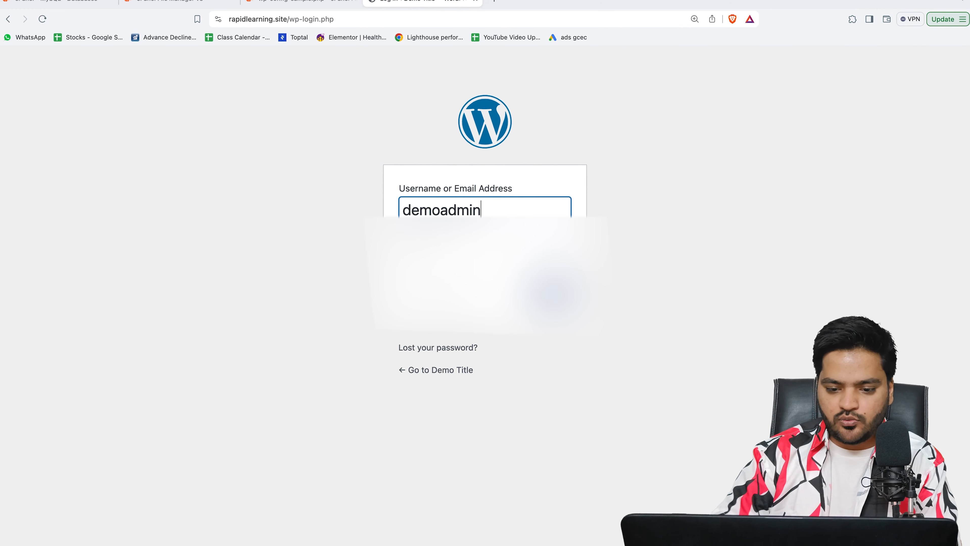
key("Tab")
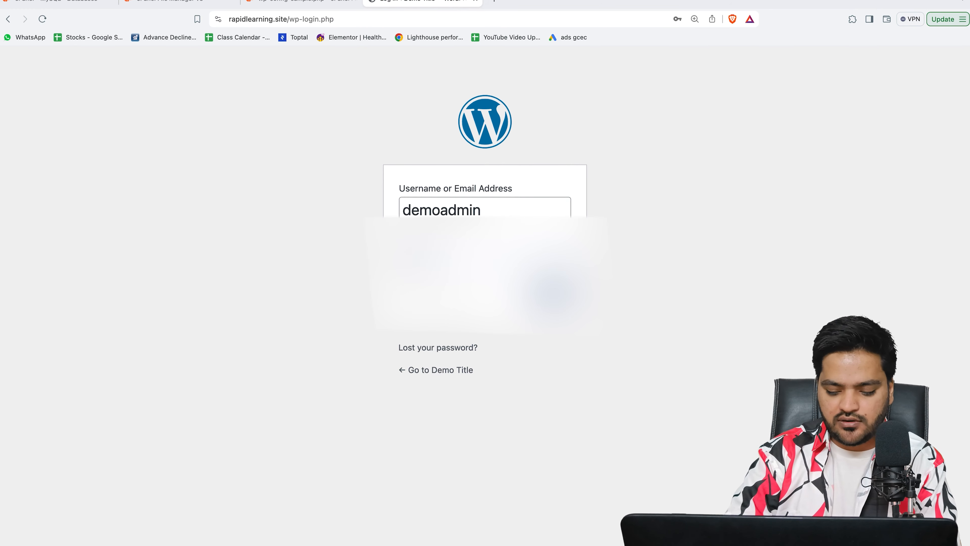
type("••••••••••••")
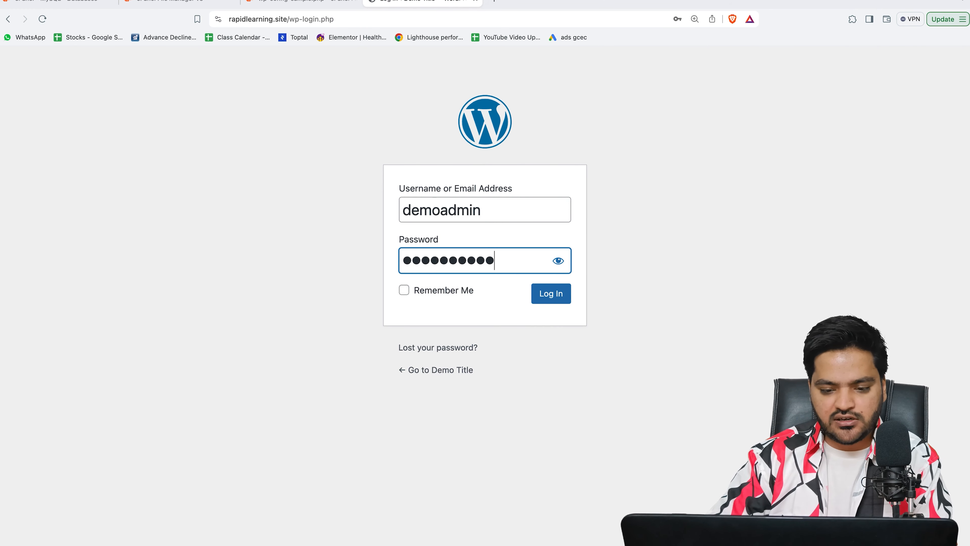
left_click(535, 299)
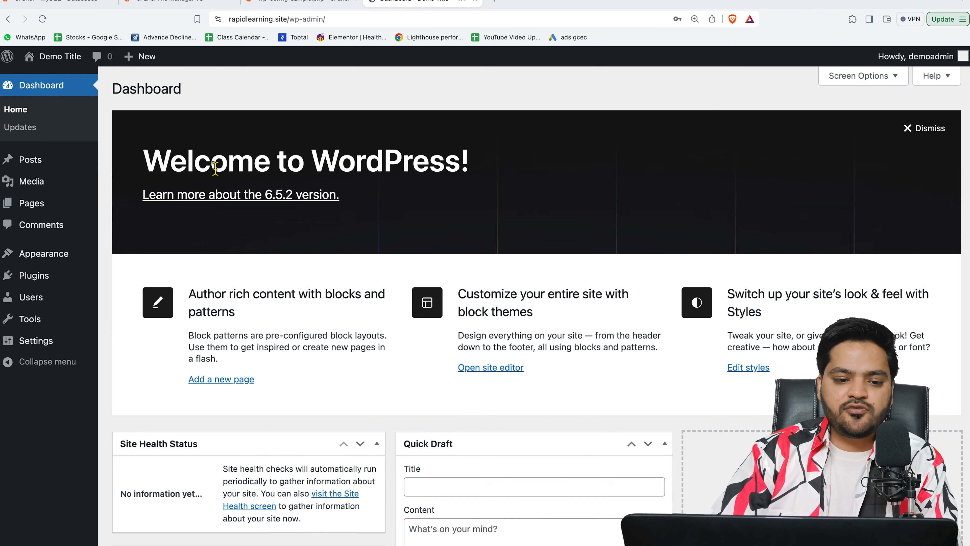
mouse_move(49, 59)
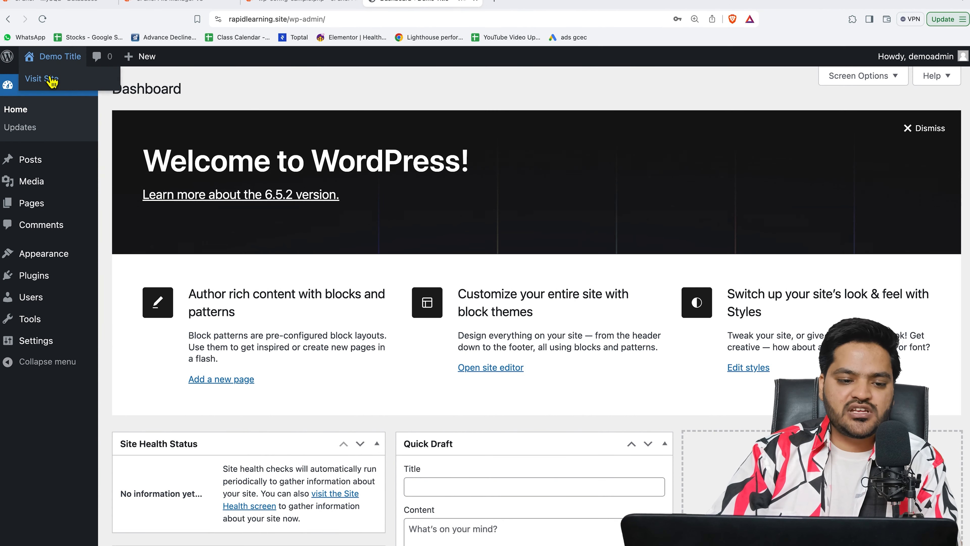